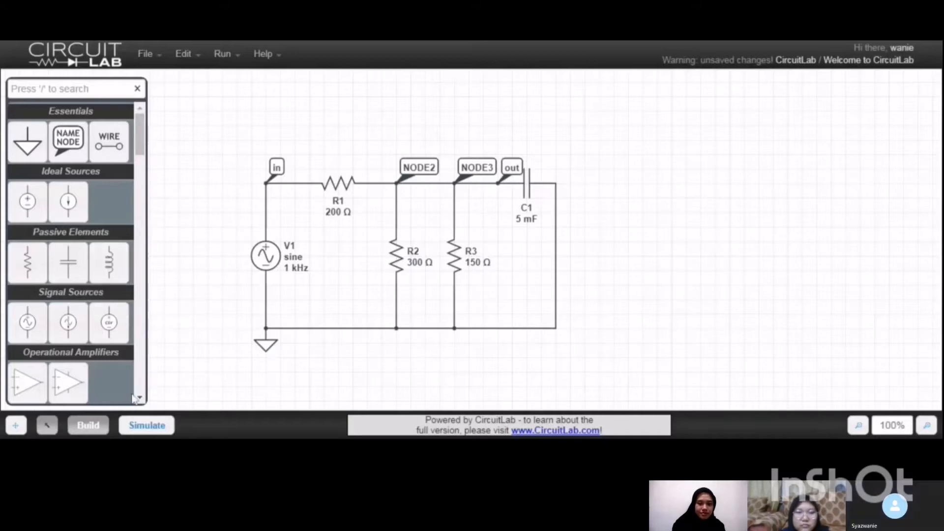
# Run the DC solver on the circuit with R2 and R3 connected in parallel.
pyautogui.click(142, 426)
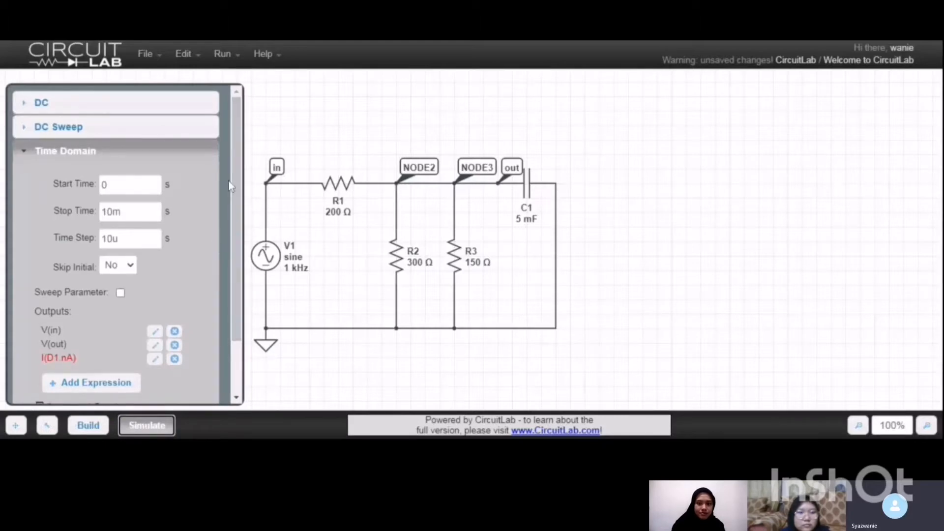
pyautogui.click(184, 106)
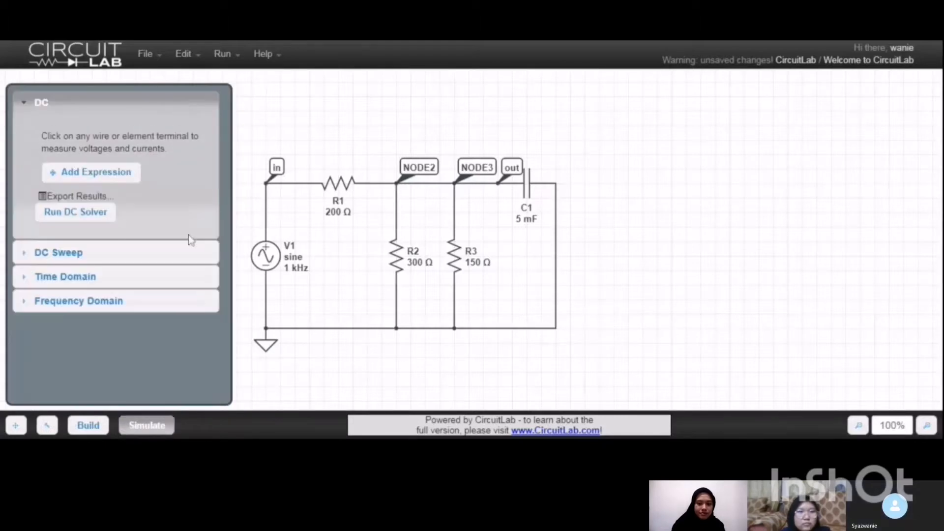
pyautogui.click(110, 220)
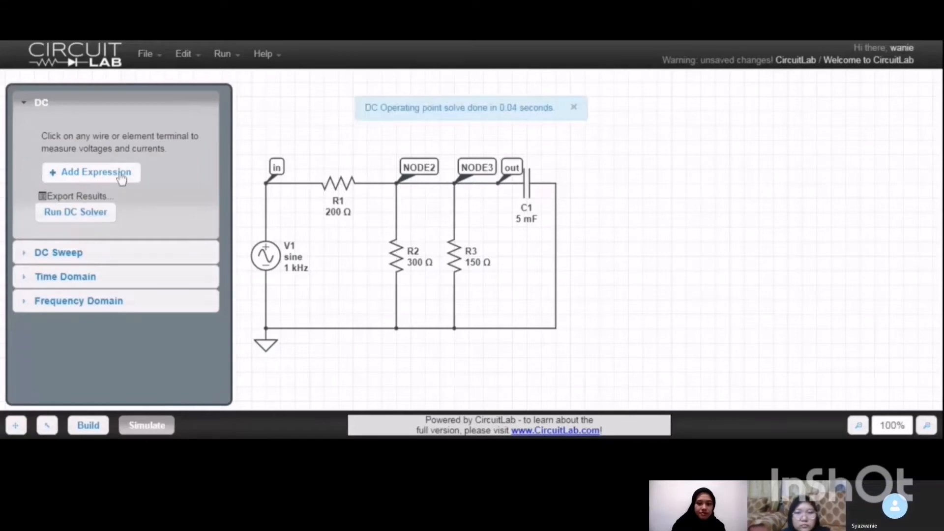
# Add the voltages and currents at the supply-side terminals of R1, R2 and R3 to the DC outputs.
pyautogui.moveTo(265, 173)
pyautogui.moveTo(396, 327)
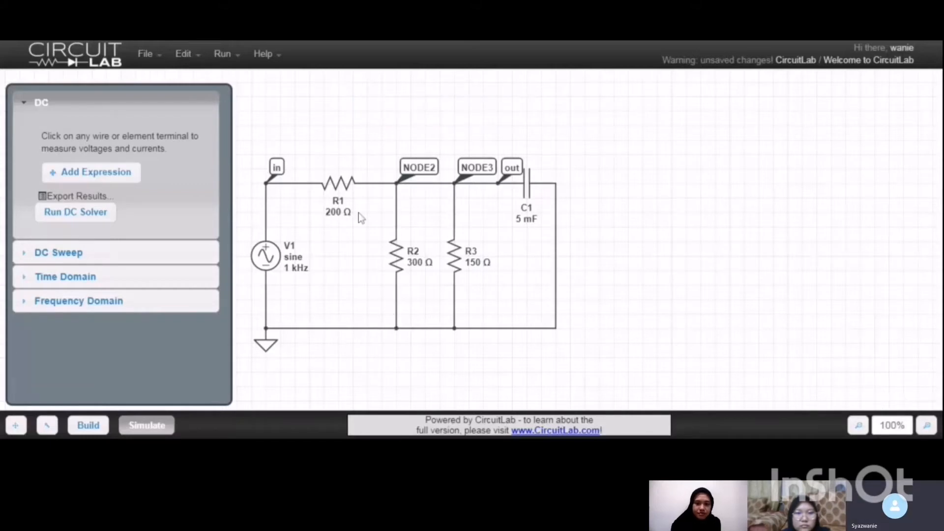
pyautogui.moveTo(378, 186)
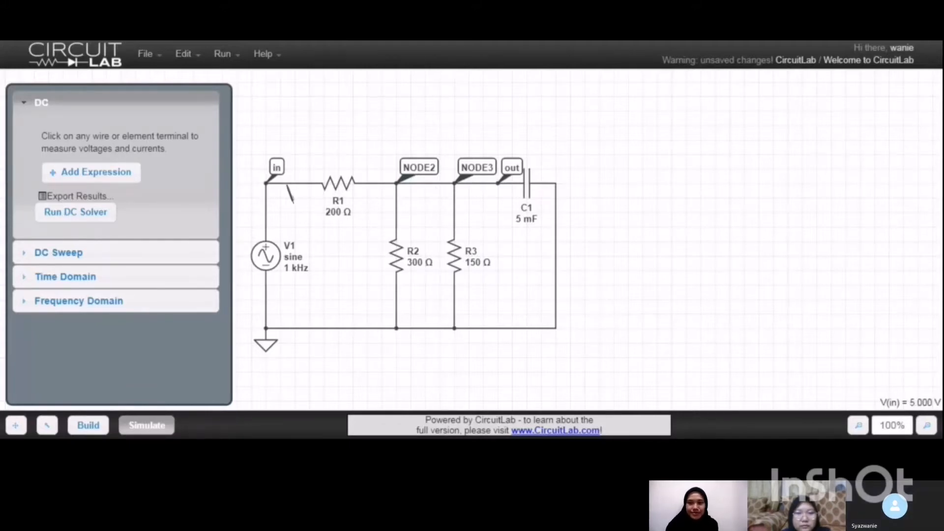
pyautogui.click(320, 185)
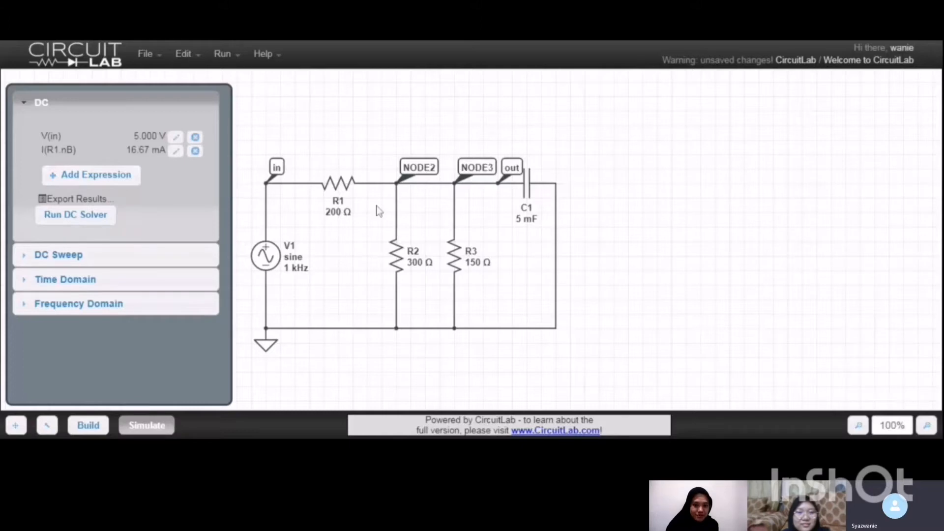
pyautogui.moveTo(398, 211)
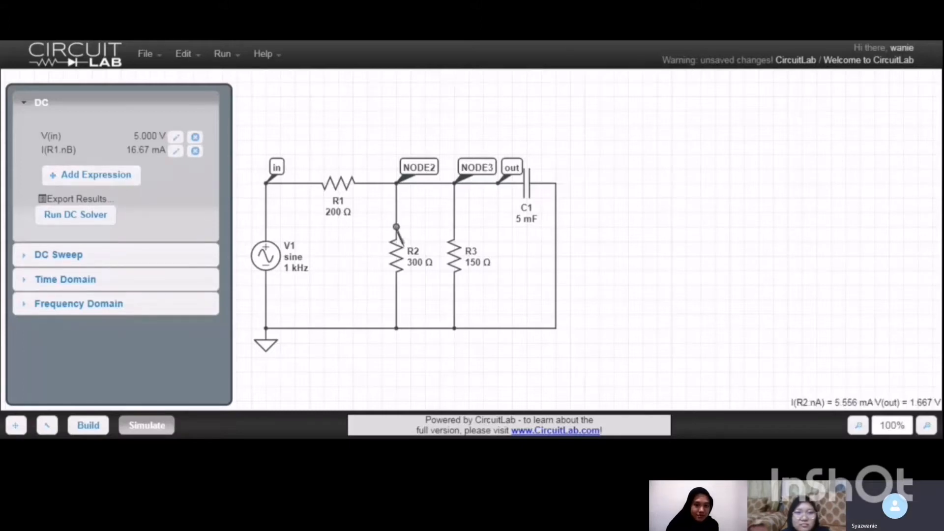
pyautogui.click(397, 228)
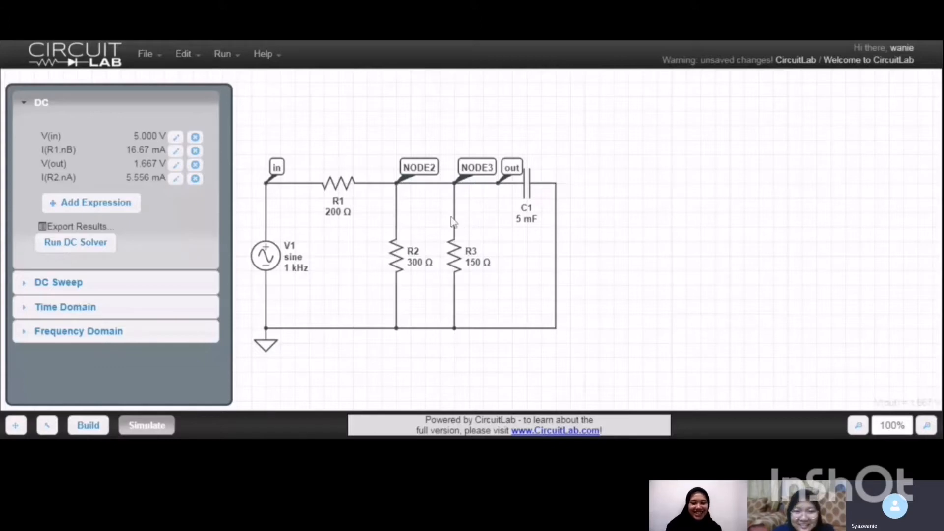
pyautogui.moveTo(454, 227)
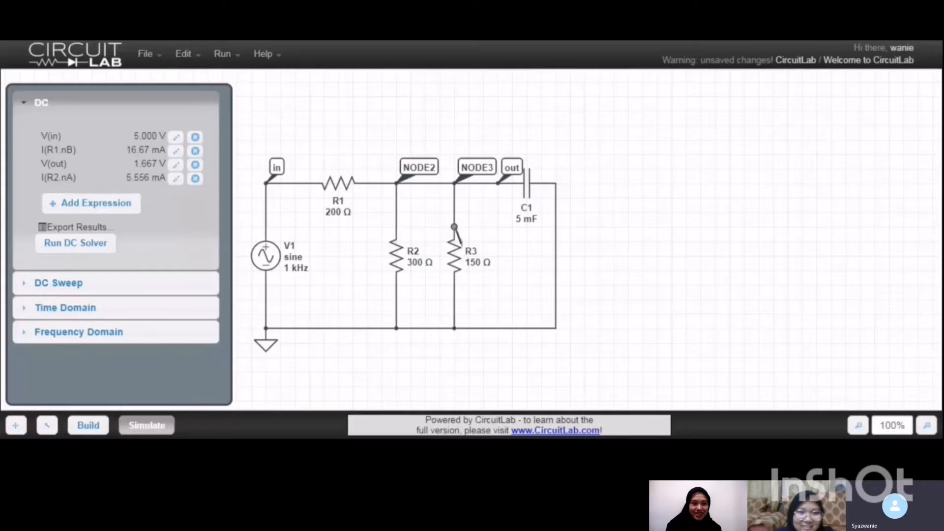
pyautogui.click(454, 227)
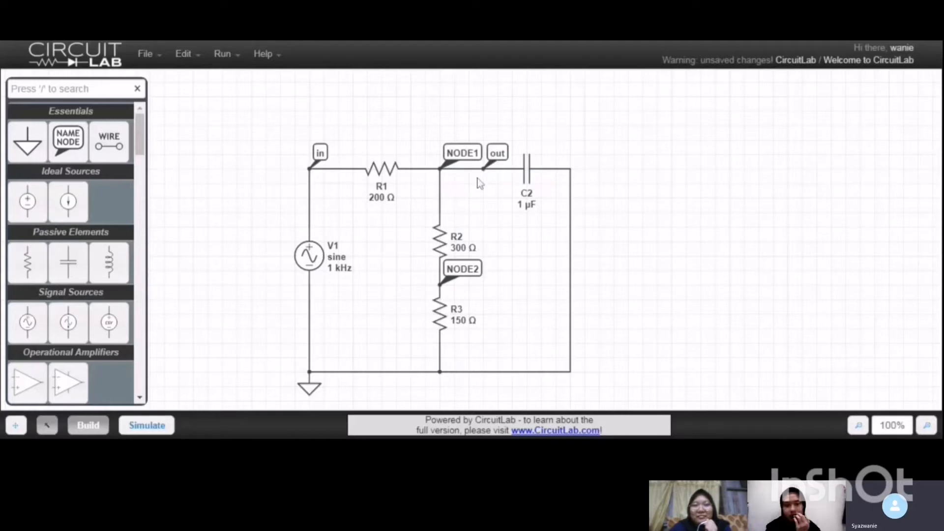
# Run the DC solver on the circuit with R2 and R3 in series and add the out node's voltage as an output.
pyautogui.click(163, 423)
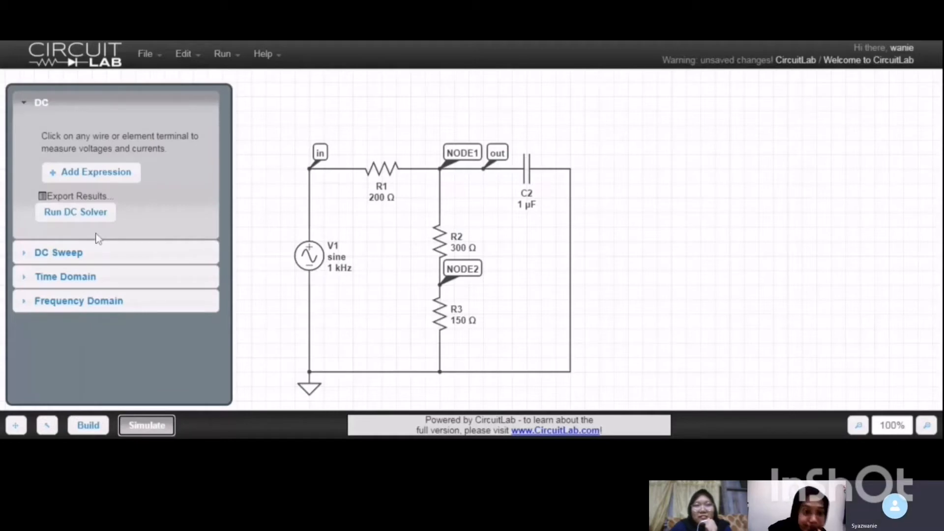
pyautogui.click(112, 212)
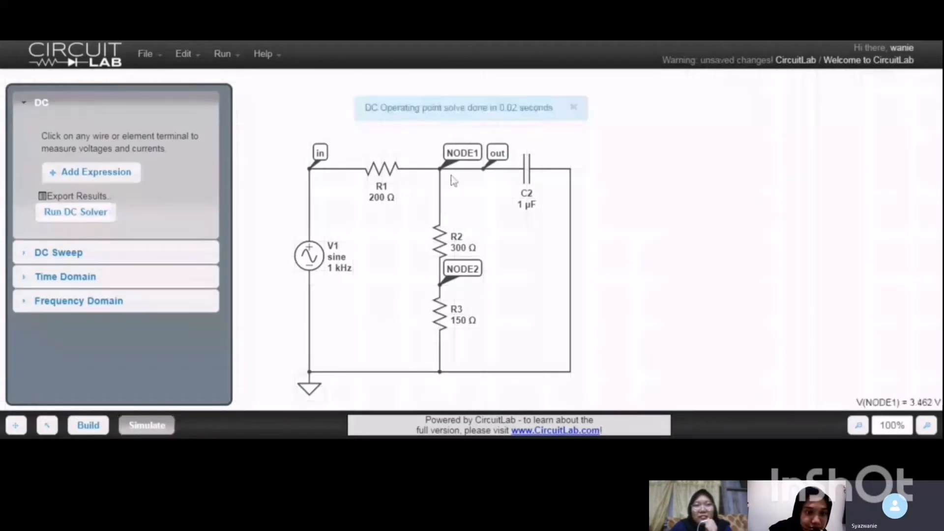
pyautogui.click(500, 166)
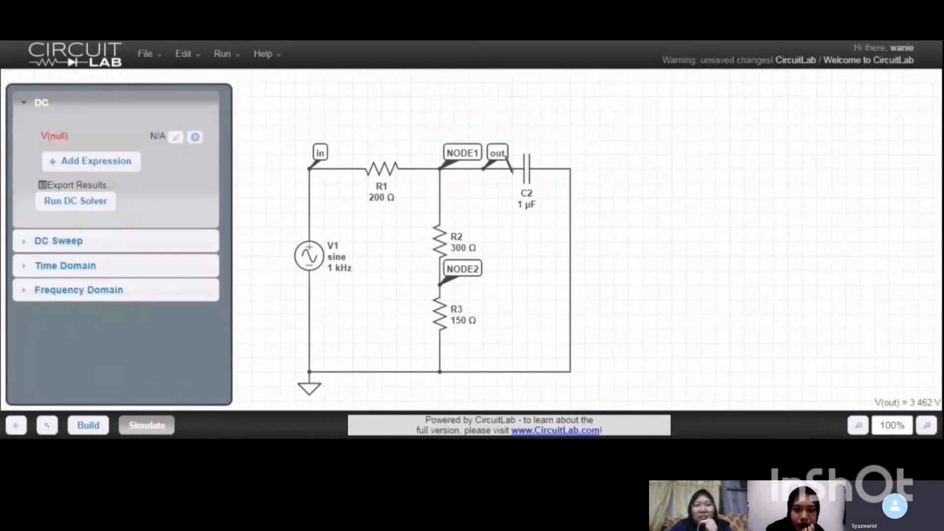
pyautogui.click(195, 137)
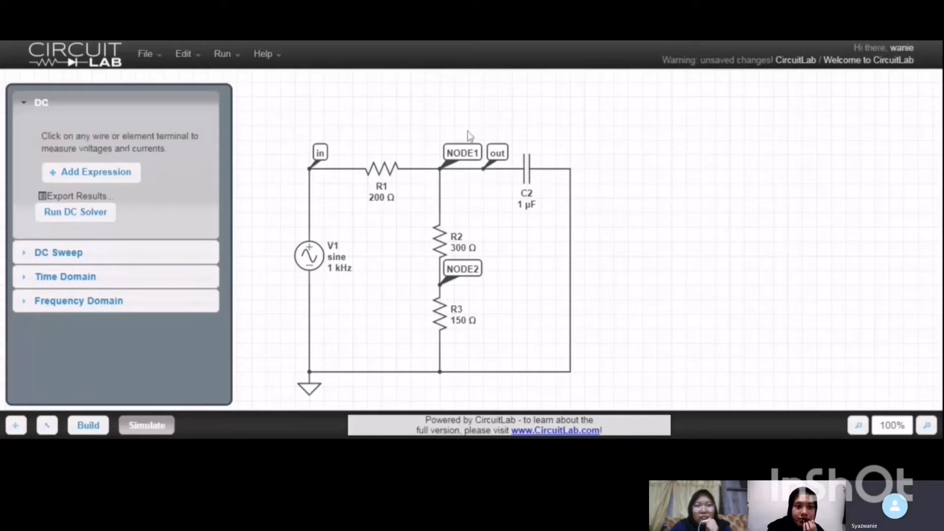
pyautogui.click(501, 165)
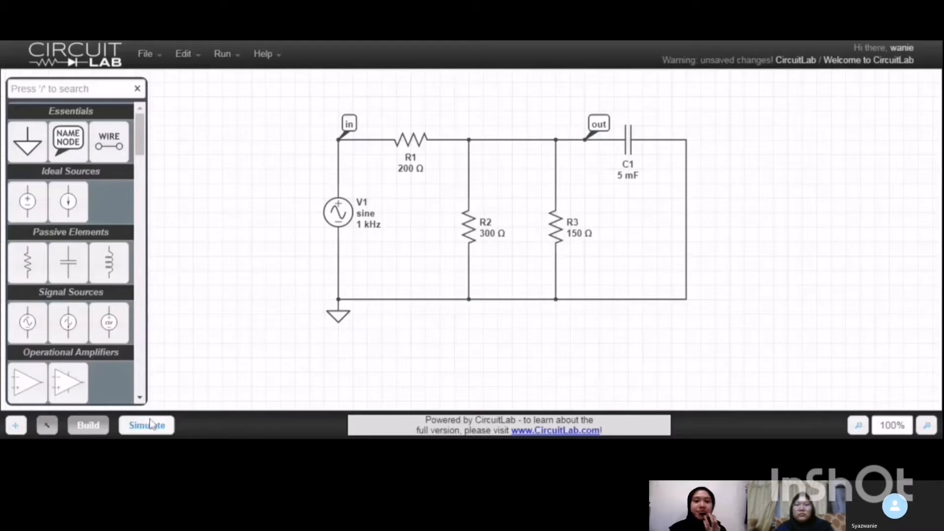
# Run a time-domain simulation of the parallel-resistor circuit with the existing outputs and hide the resulting plot.
pyautogui.click(230, 52)
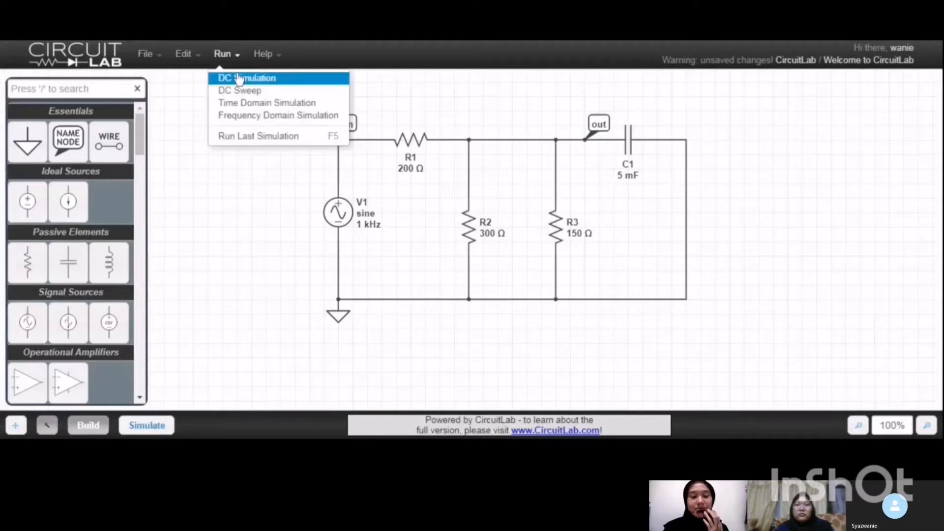
pyautogui.click(270, 104)
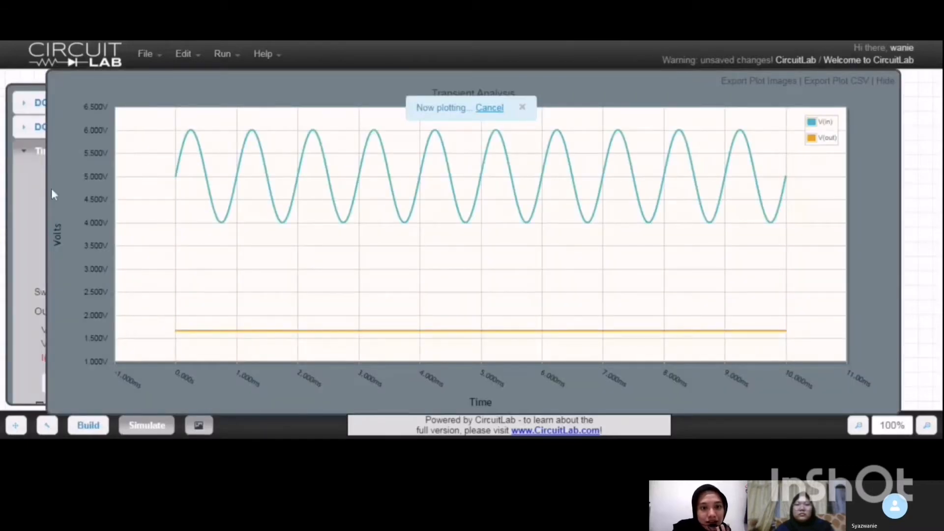
pyautogui.click(883, 82)
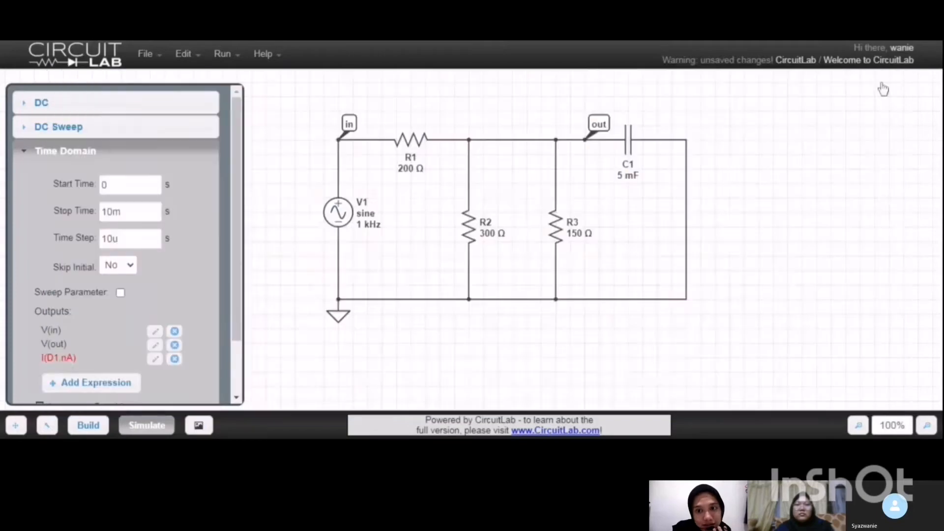
# Remove the outputs V(in), V(out) and I(D1.nA) from the time-domain simulation.
pyautogui.click(175, 331)
pyautogui.click(175, 331)
pyautogui.click(174, 332)
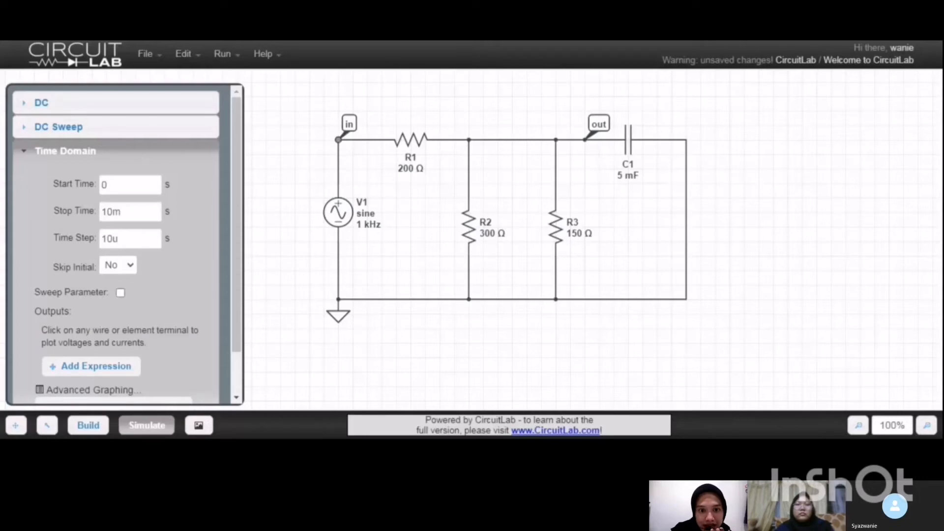
# Plot only the in node's voltage in a time-domain simulation, and hide the plot after viewing it.
pyautogui.click(339, 140)
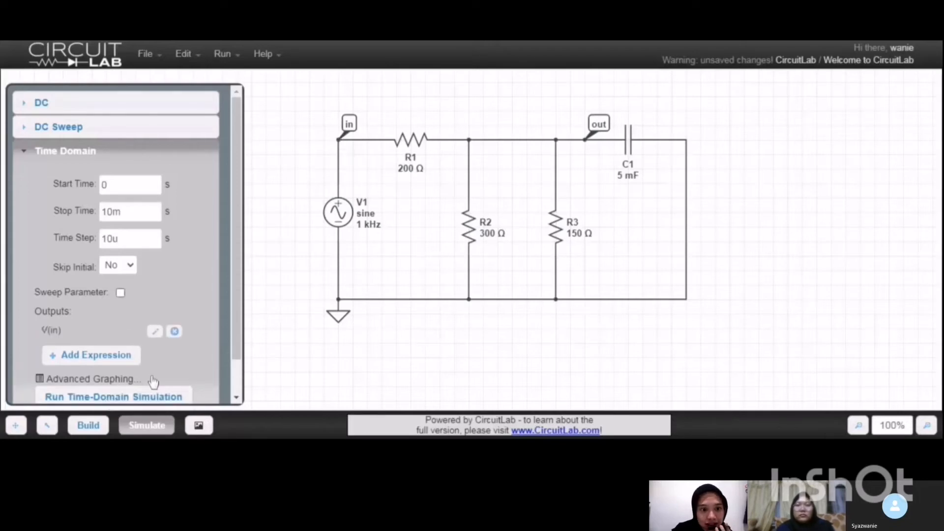
pyautogui.scroll(-1, 236, 359)
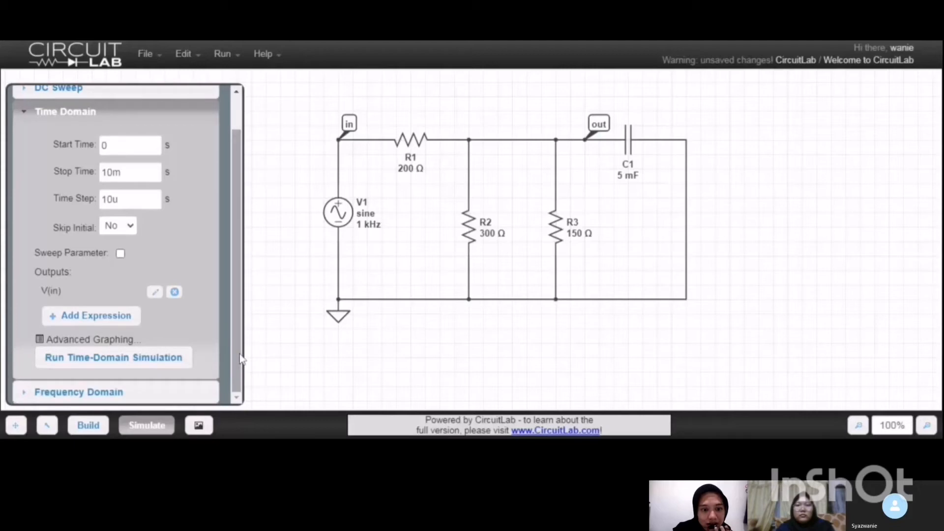
pyautogui.click(161, 363)
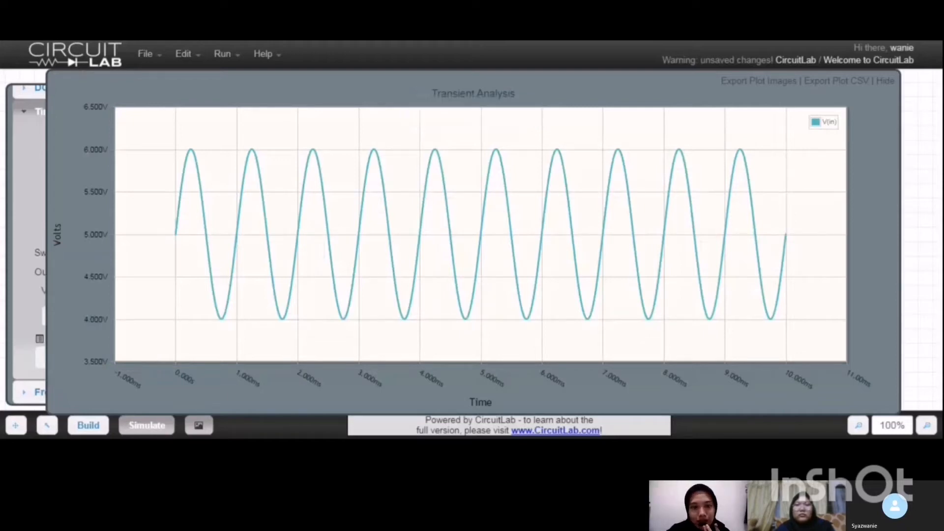
pyautogui.click(888, 82)
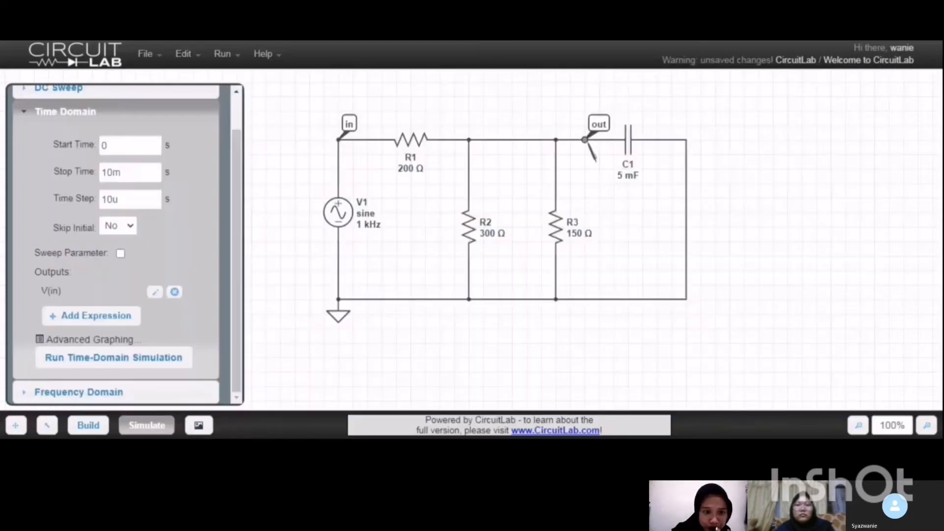
# Replace the V(in) output with V(out), run the time-domain simulation, and hide its plot after viewing it.
pyautogui.click(174, 292)
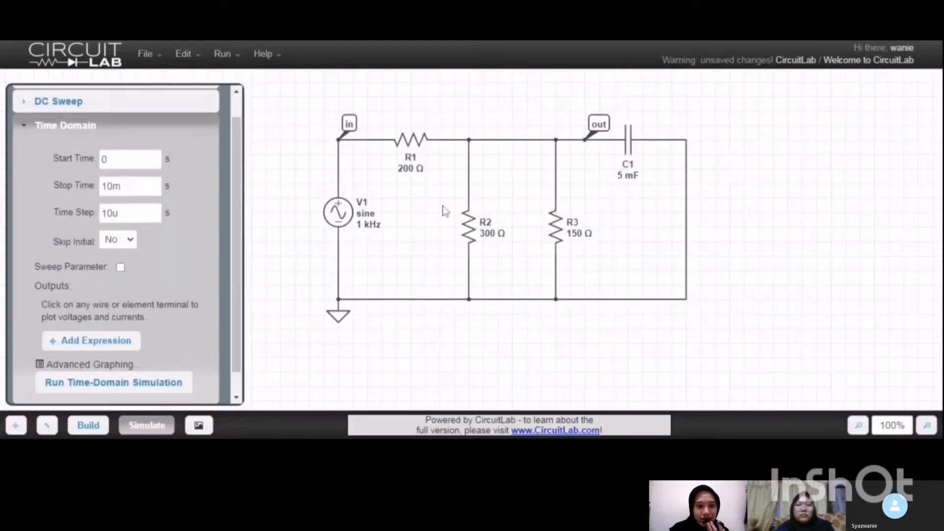
pyautogui.click(599, 125)
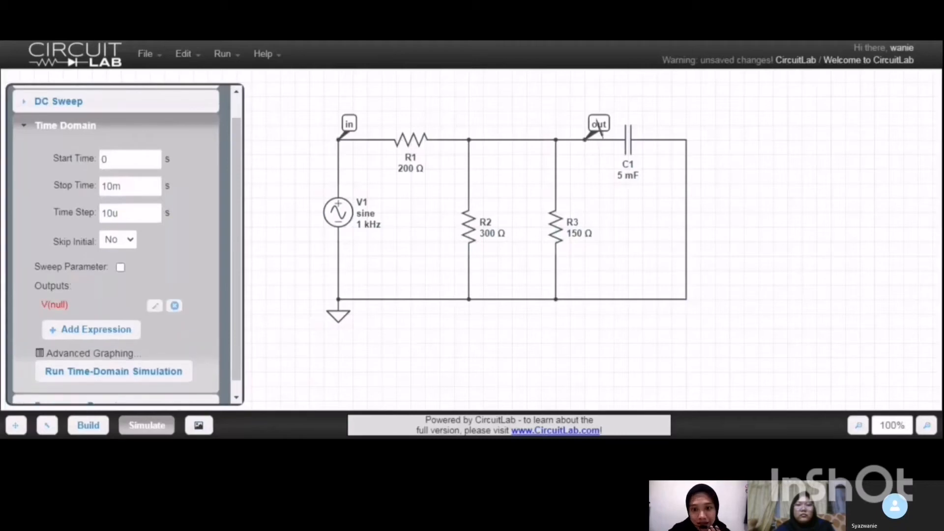
pyautogui.click(604, 121)
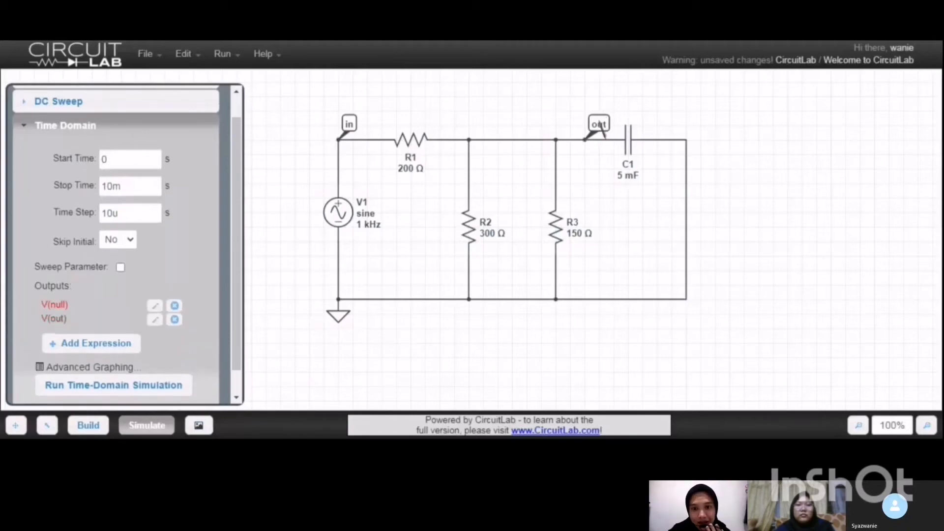
pyautogui.click(175, 306)
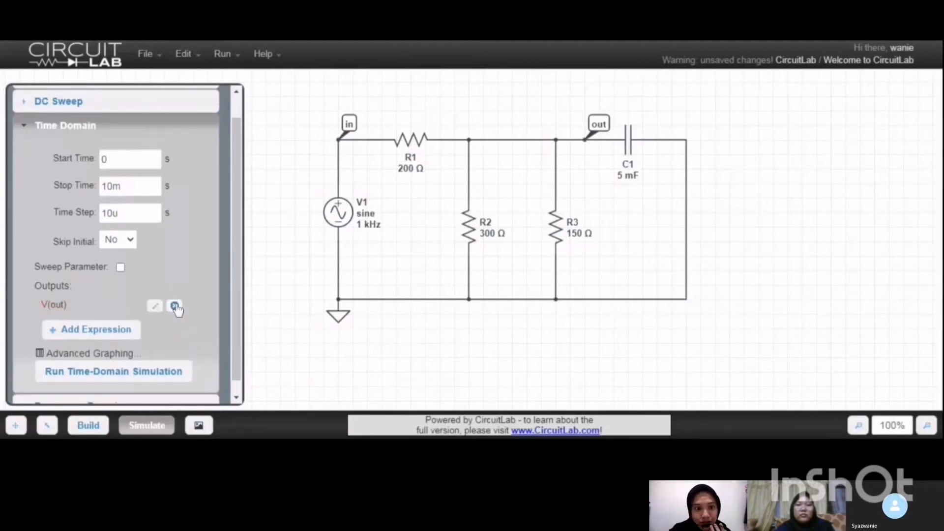
pyautogui.click(152, 383)
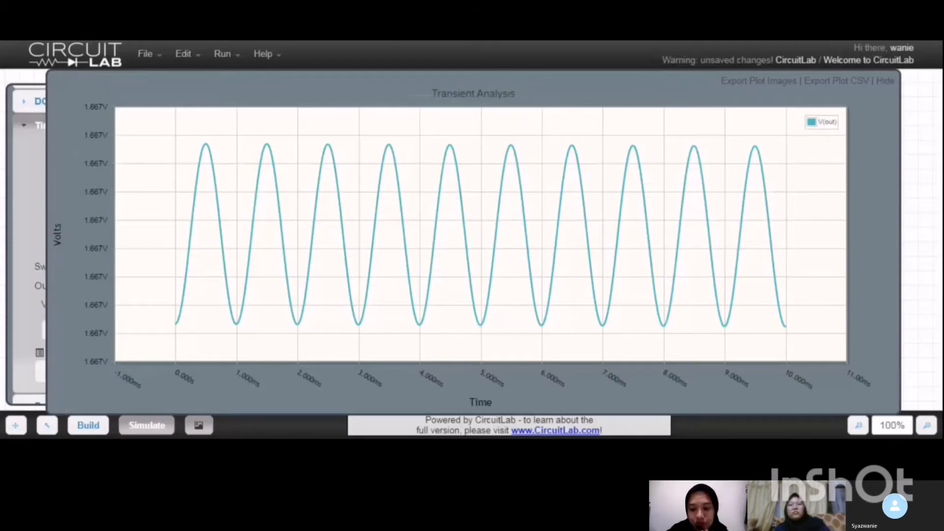
pyautogui.click(886, 82)
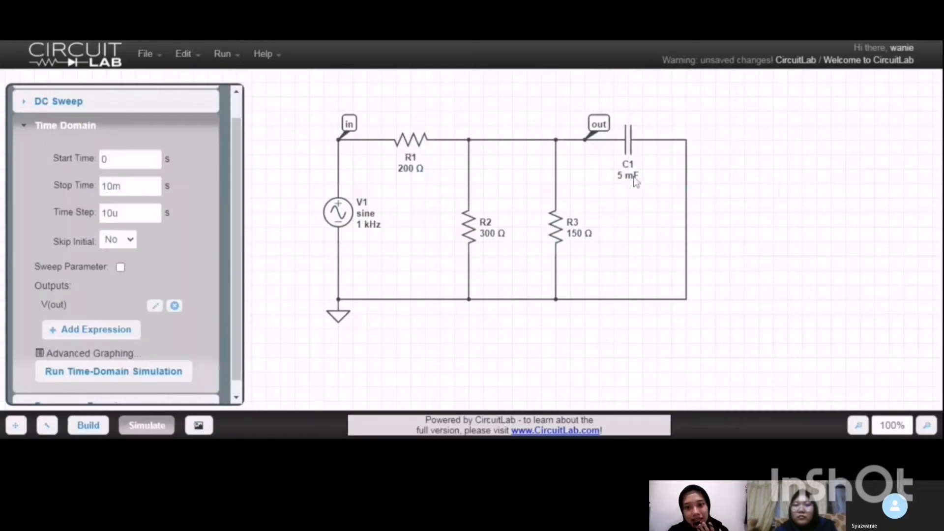
# Set capacitor C1's capacitance to 1 mF.
pyautogui.doubleClick(634, 181)
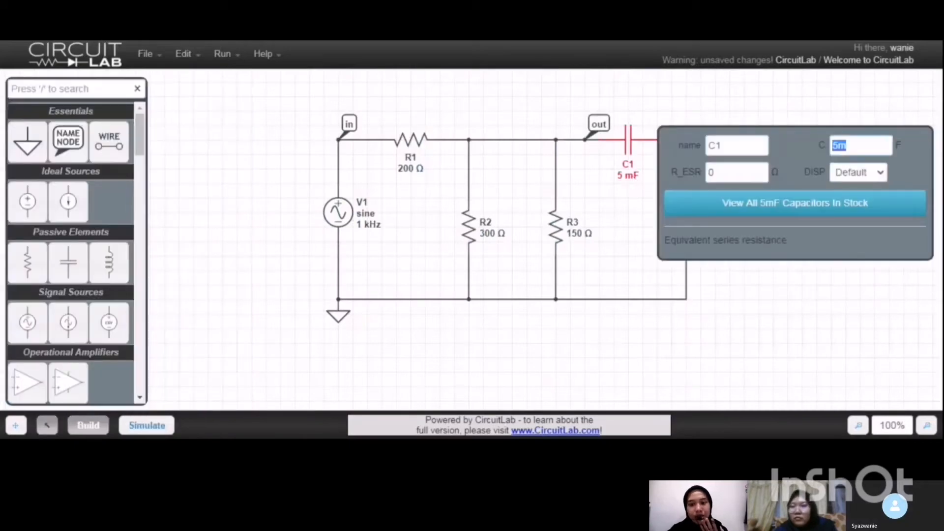
pyautogui.click(855, 146)
pyautogui.press('BackSpace')
pyautogui.press('BackSpace')
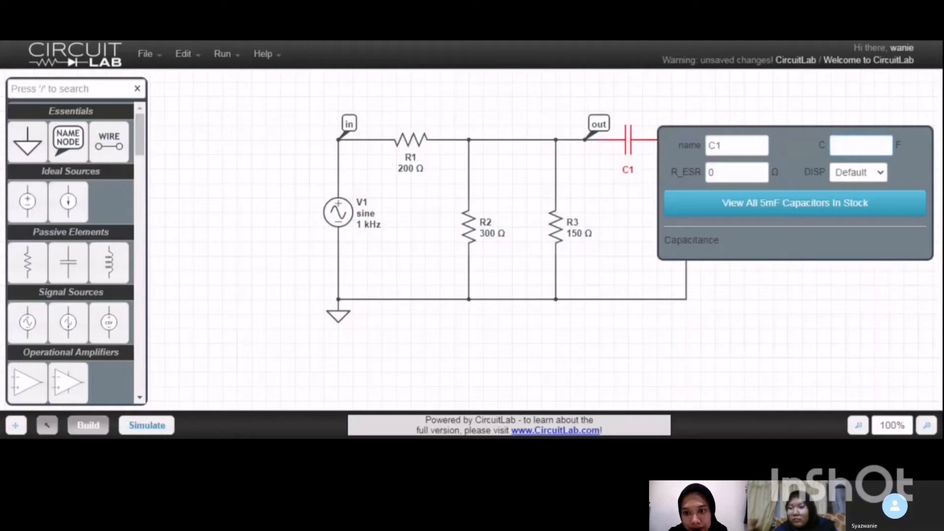
pyautogui.write('1m')
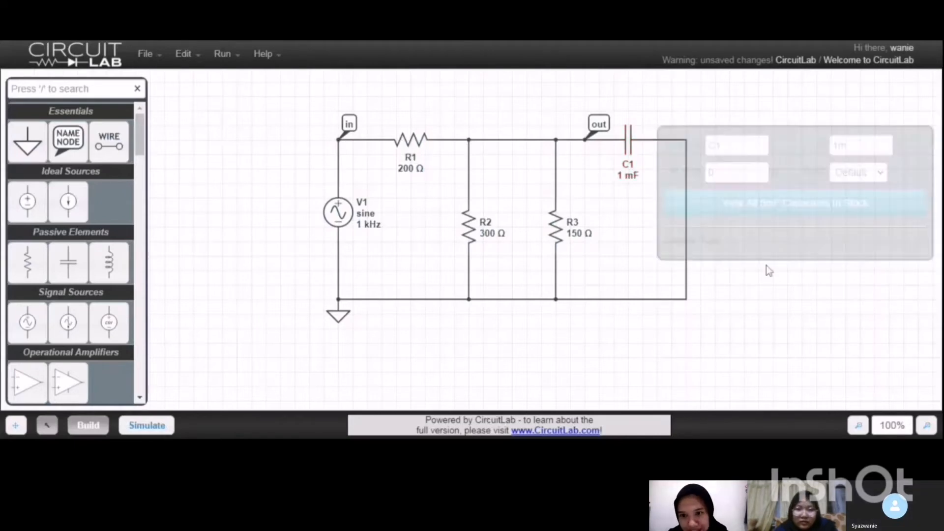
# Set capacitor C1's capacitance to 1 µF.
pyautogui.doubleClick(638, 176)
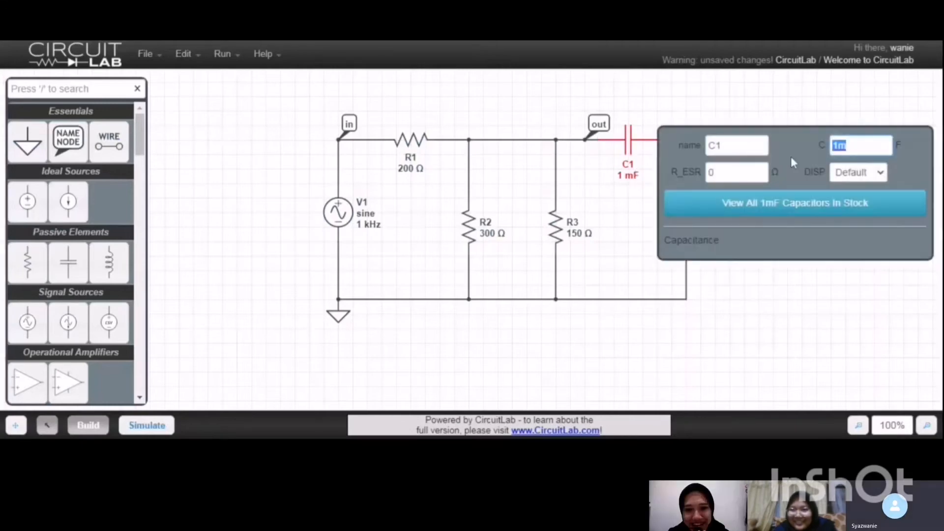
pyautogui.click(847, 145)
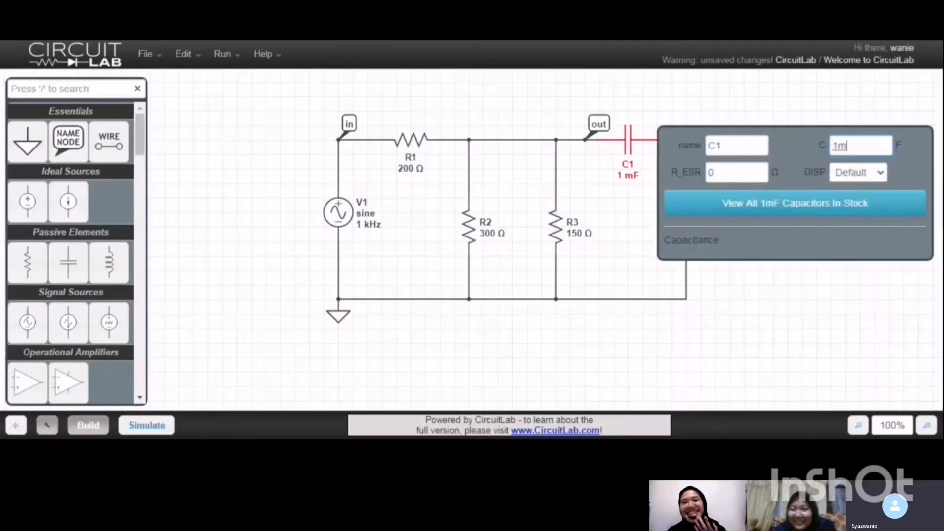
pyautogui.press('BackSpace')
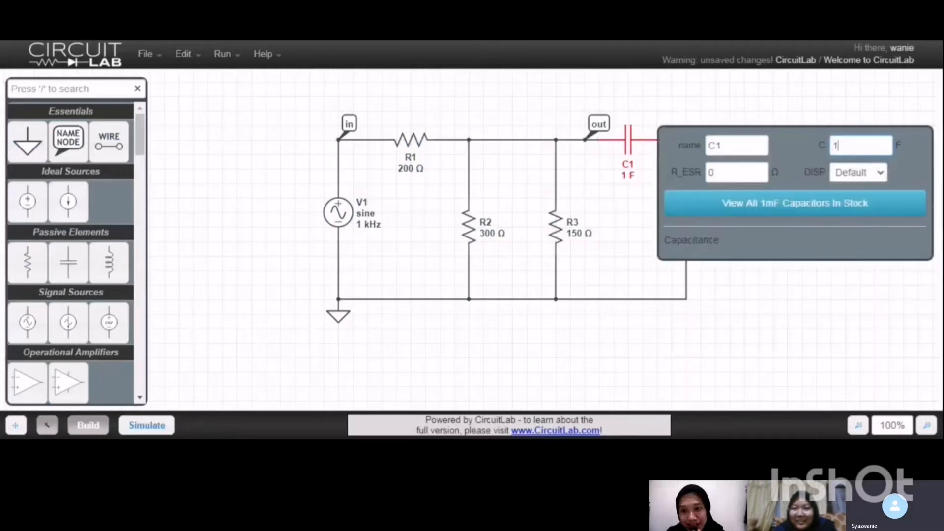
pyautogui.write('u')
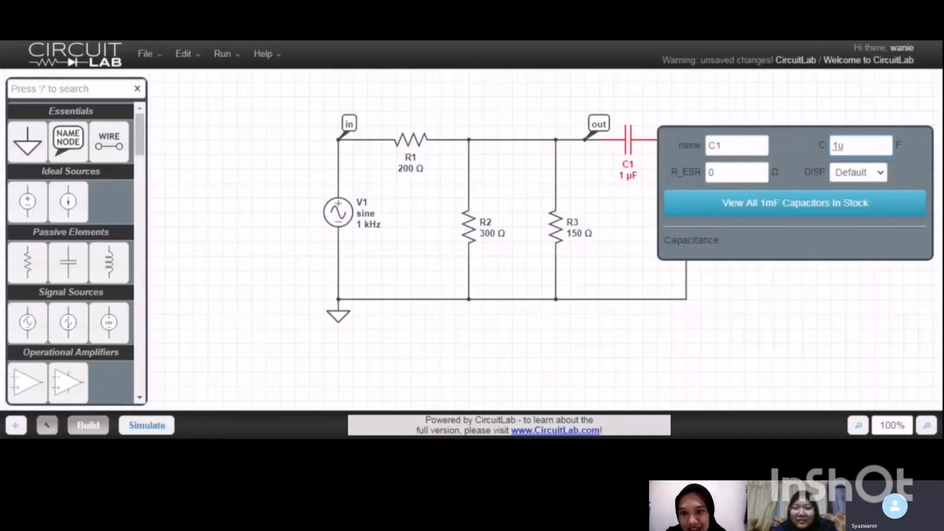
pyautogui.click(853, 285)
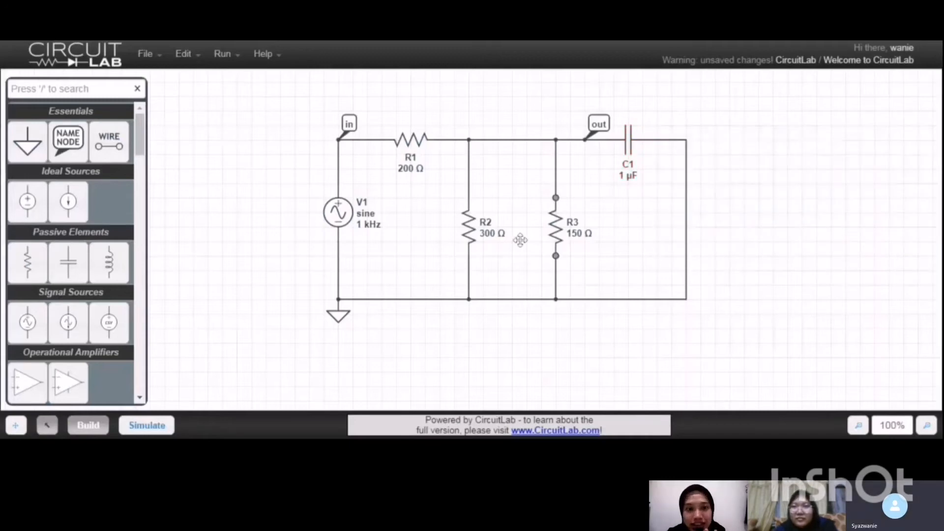
# Replace the V(out) output with V(in), plot it in a time-domain simulation with C1 at 1 µF, and hide the plot after viewing it.
pyautogui.click(128, 424)
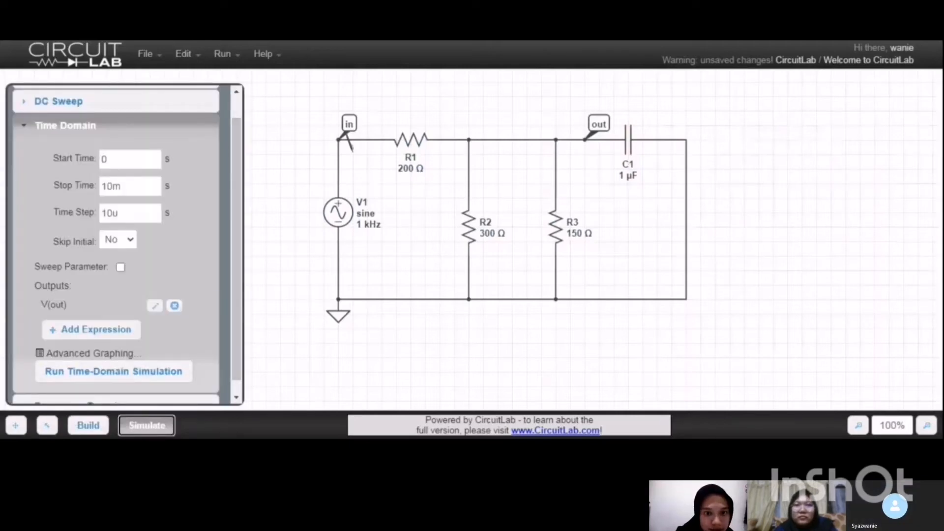
pyautogui.click(174, 306)
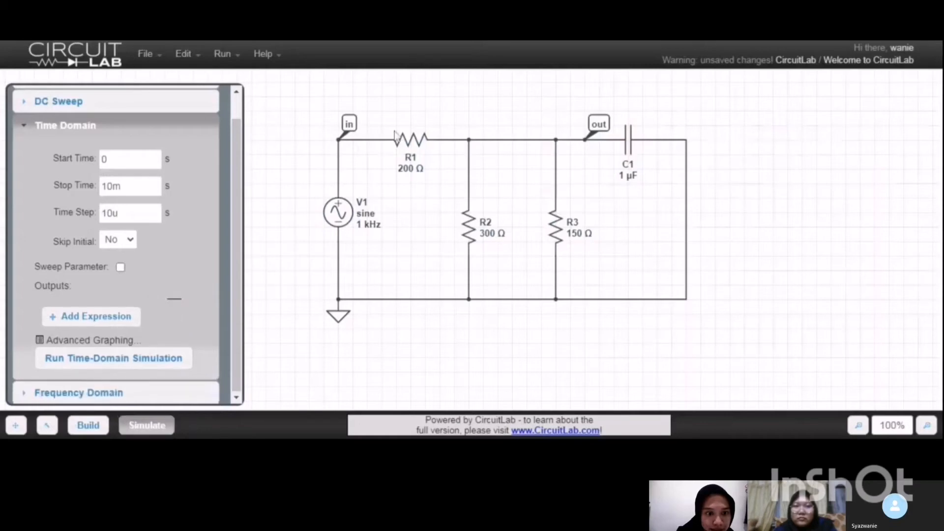
pyautogui.click(339, 139)
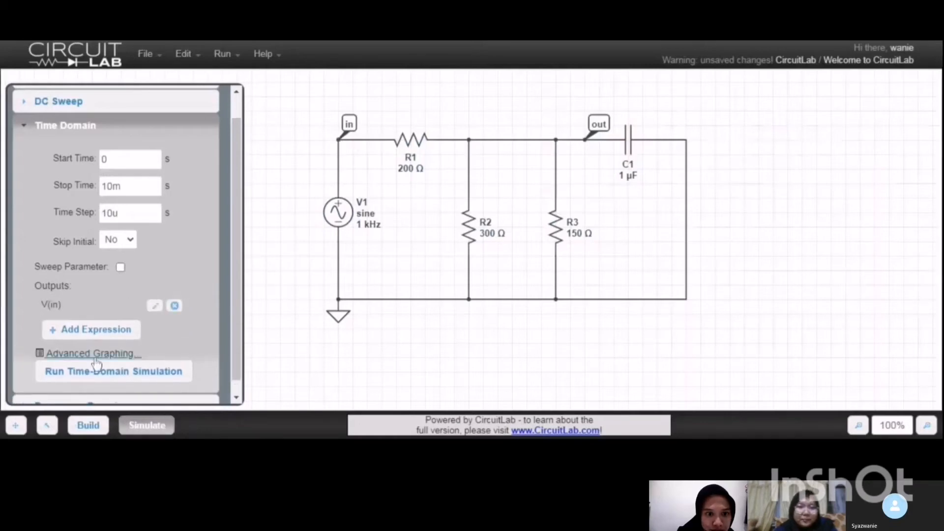
pyautogui.click(99, 373)
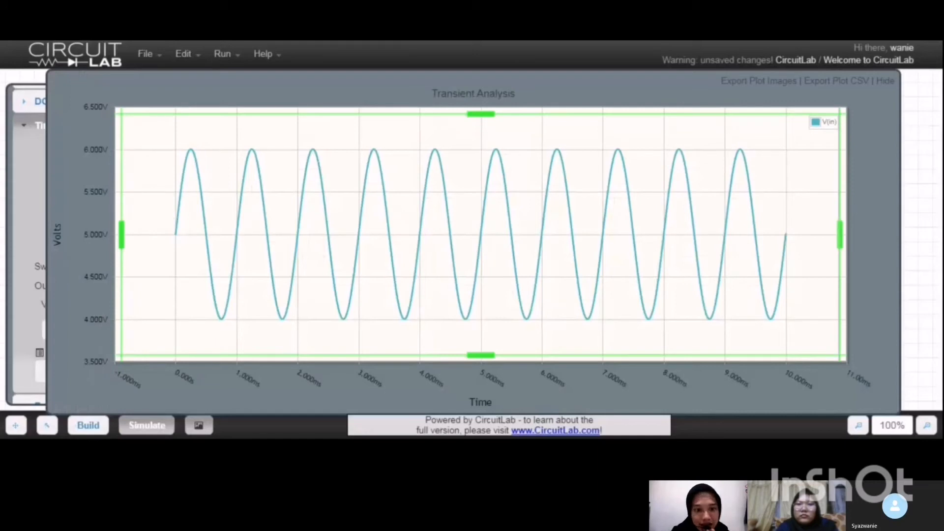
pyautogui.click(891, 81)
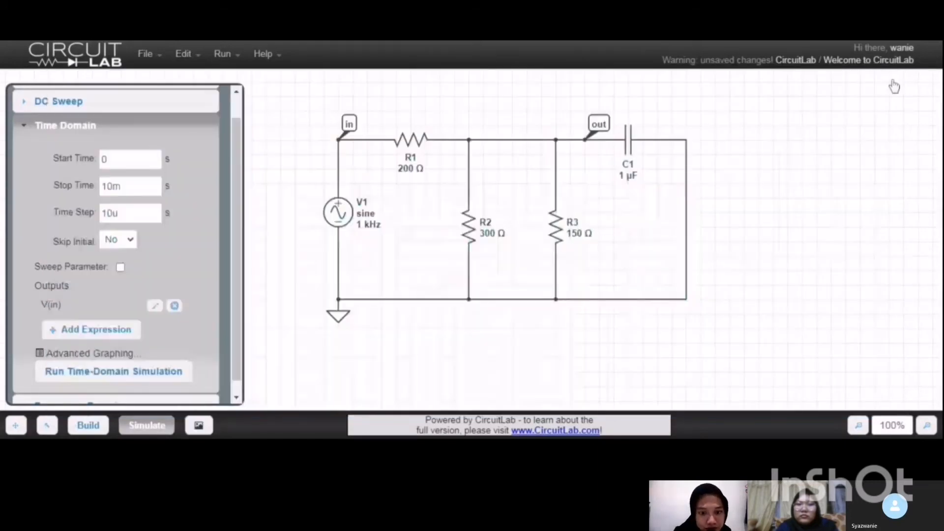
# Plot V(out) instead of V(in) in a time-domain simulation for the 1 µF capacitor, and hide the plot after viewing it.
pyautogui.click(175, 308)
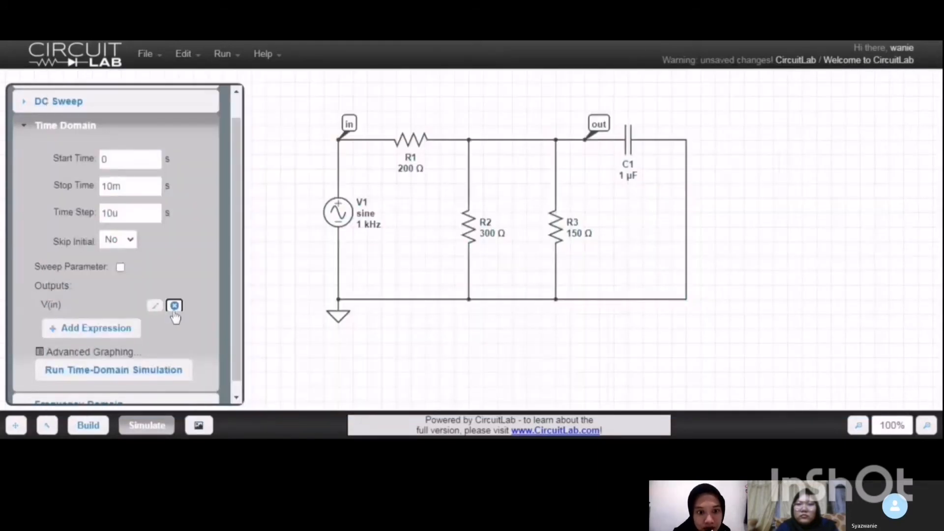
pyautogui.click(596, 131)
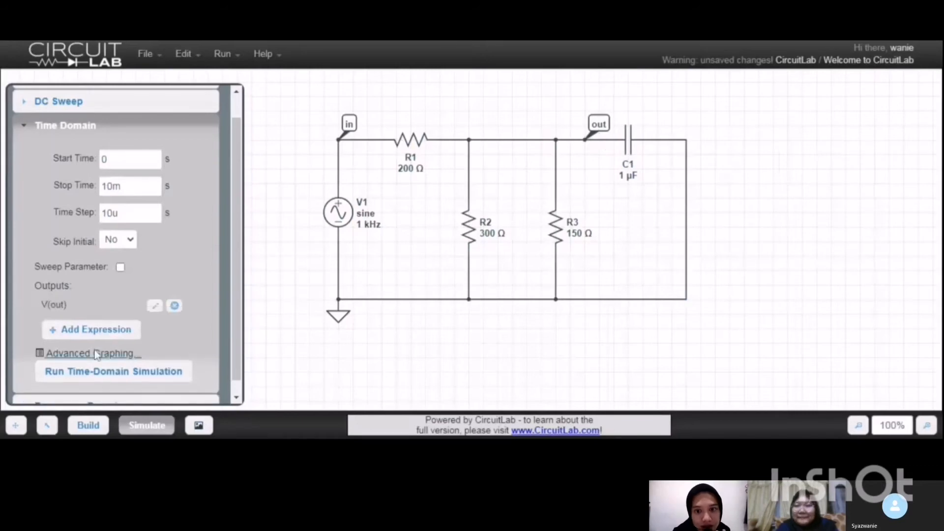
pyautogui.click(89, 378)
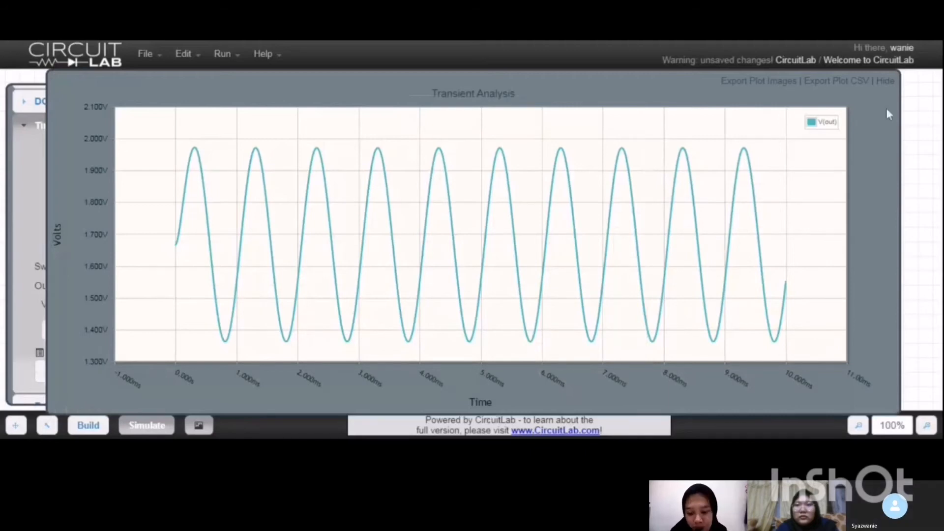
pyautogui.click(886, 83)
# Set capacitor C1's capacitance to 0.1 µF.
pyautogui.click(628, 167)
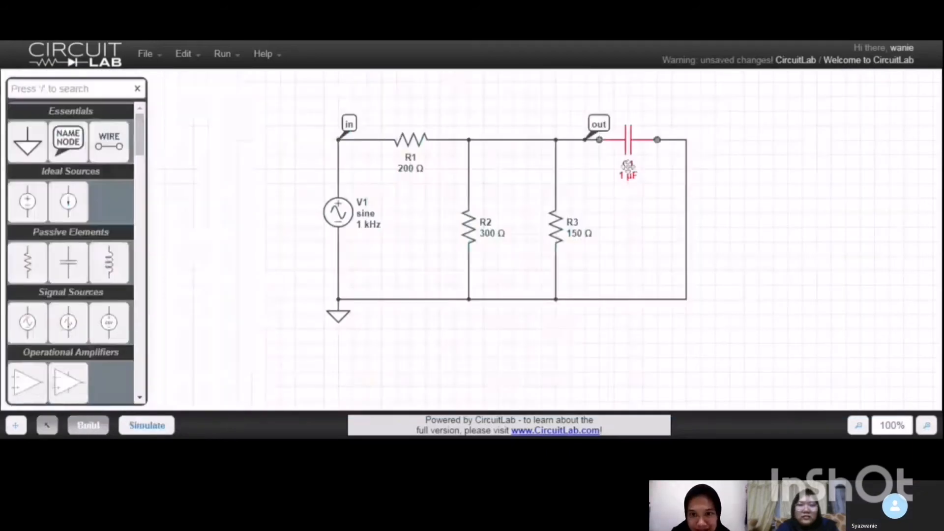
pyautogui.doubleClick(629, 167)
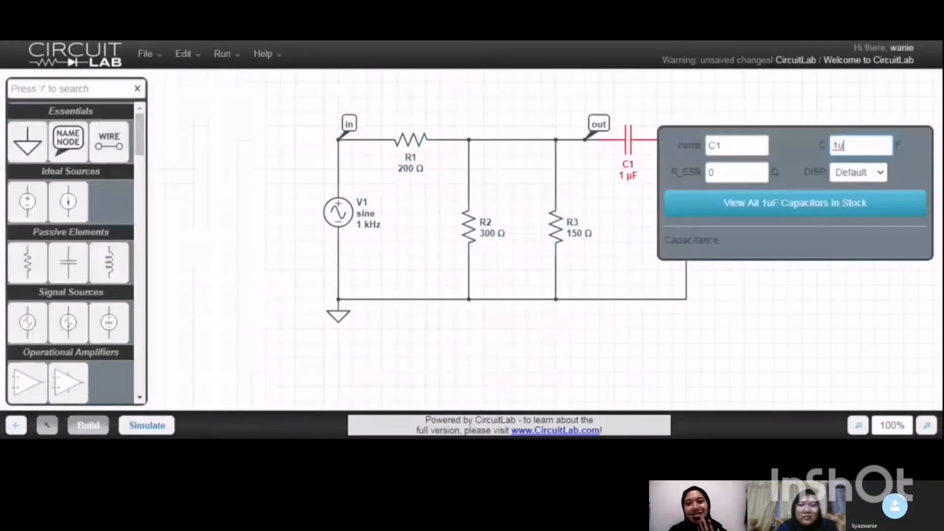
pyautogui.press('BackSpace')
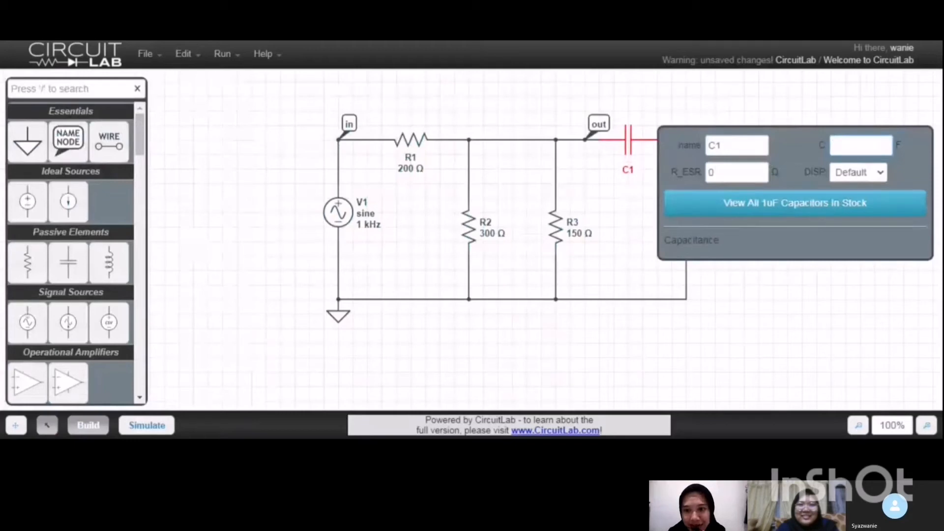
pyautogui.write('0.1u')
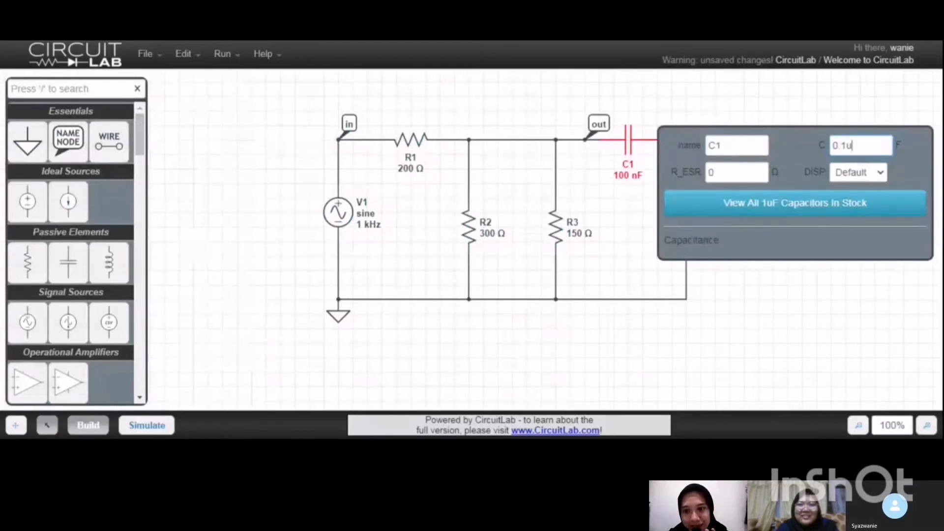
pyautogui.click(774, 348)
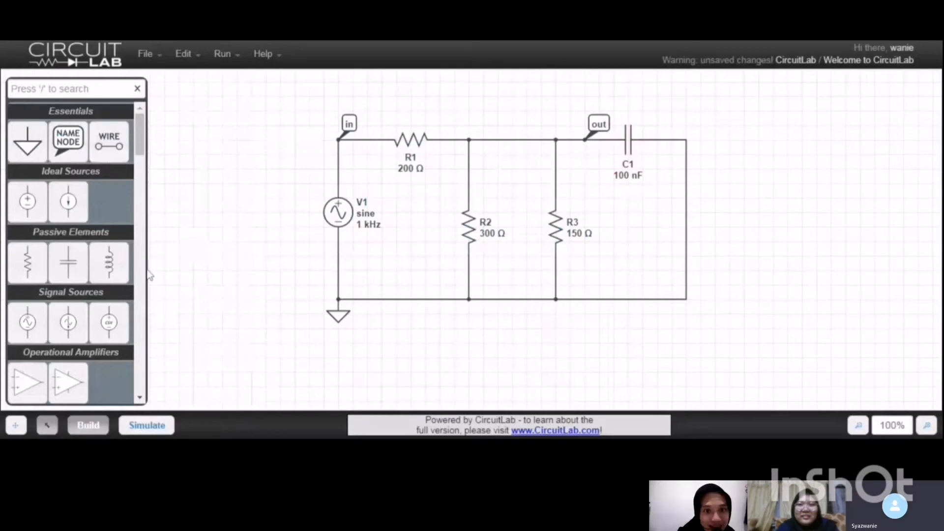
# Replace the V(out) output with V(in), plot it in a time-domain simulation with C1 at 0.1 µF, and hide the plot after viewing it.
pyautogui.click(147, 425)
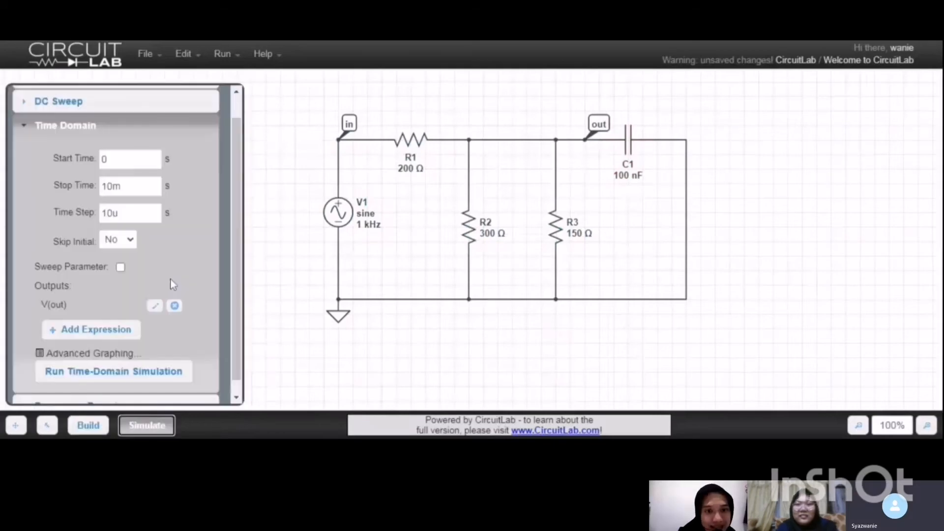
pyautogui.click(175, 305)
pyautogui.click(339, 141)
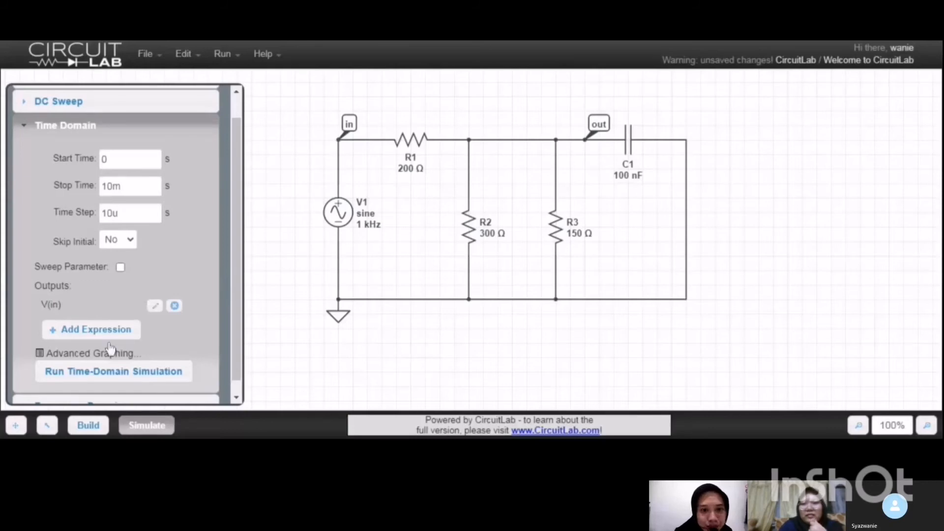
pyautogui.click(112, 375)
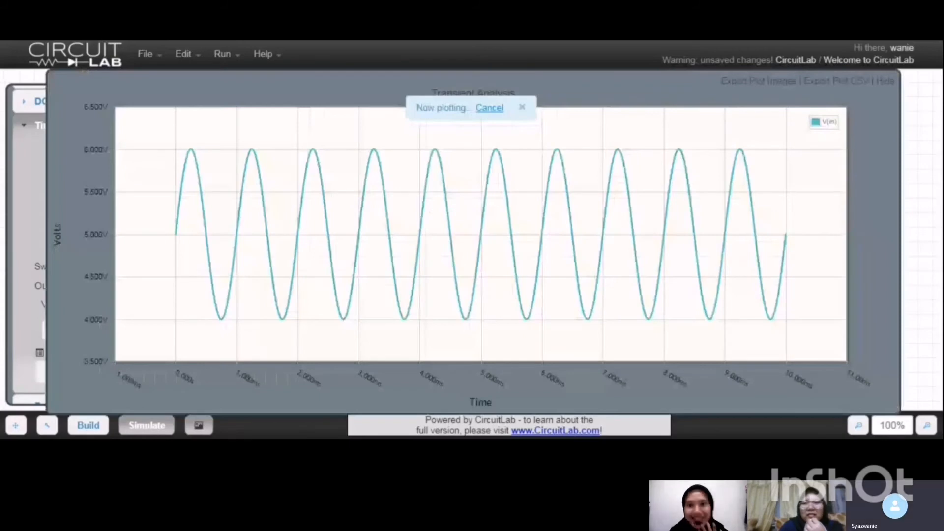
pyautogui.click(886, 82)
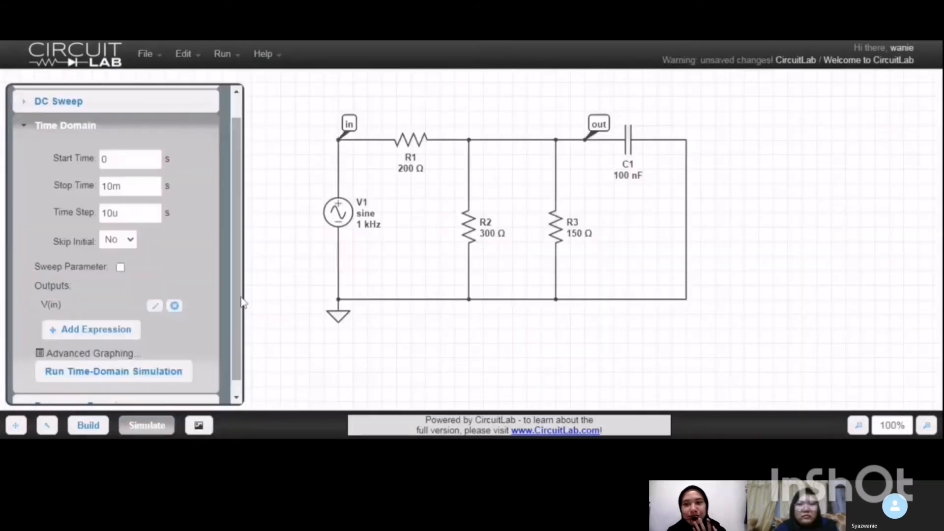
# Plot V(out) instead of V(in) in a time-domain simulation for the 0.1 µF capacitor, and hide the plot after viewing it.
pyautogui.click(176, 306)
pyautogui.click(602, 134)
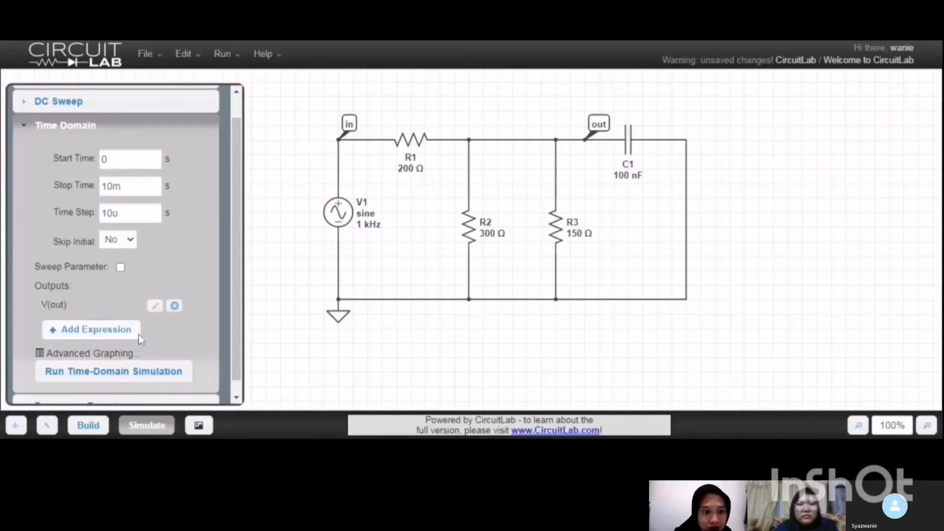
pyautogui.click(105, 373)
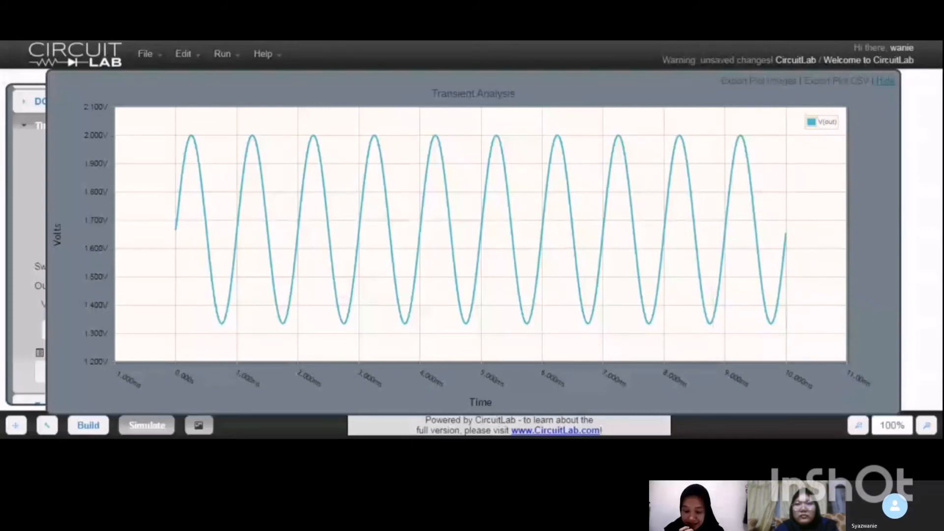
pyautogui.click(885, 81)
# Set capacitor C1's capacitance to 1 nF.
pyautogui.click(622, 176)
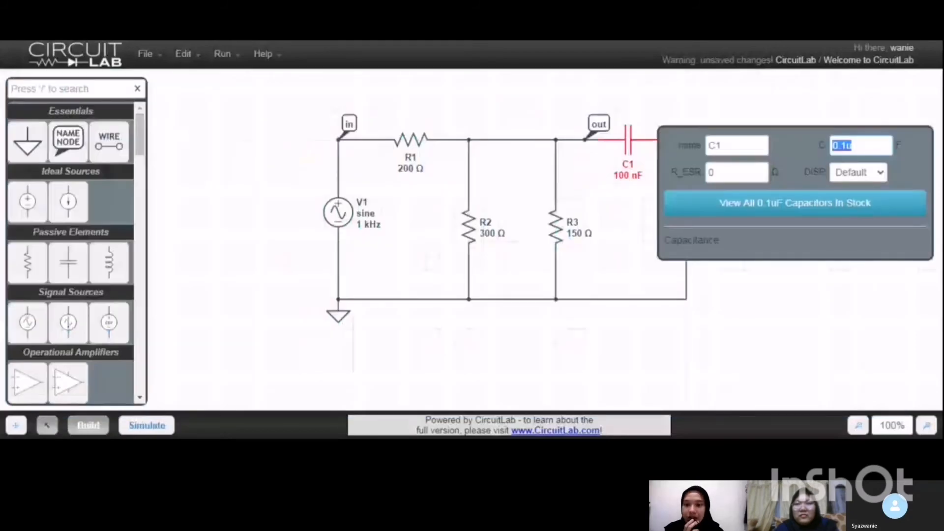
pyautogui.write('0')
pyautogui.press('BackSpace')
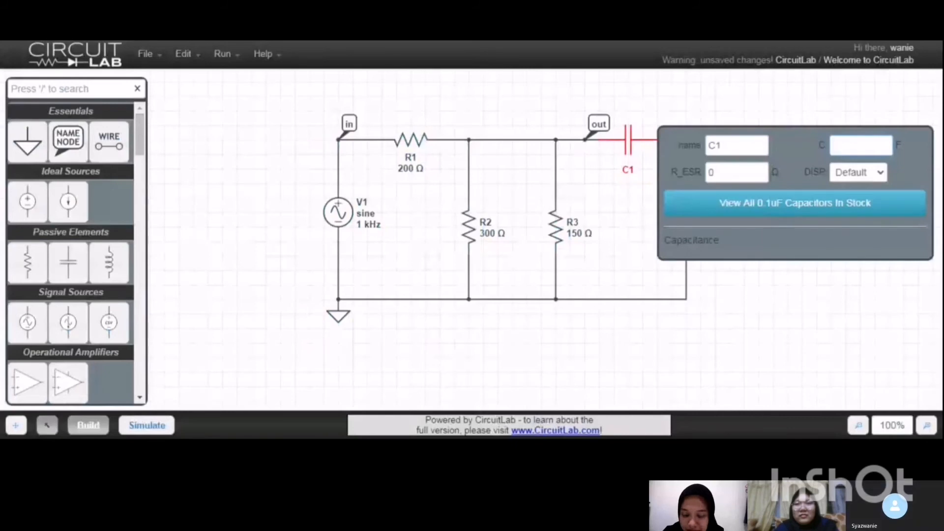
pyautogui.write('1n')
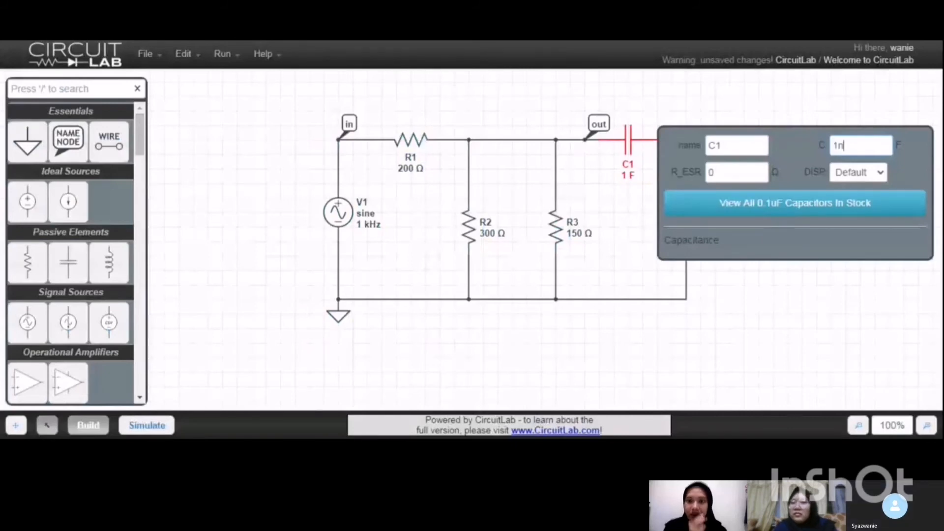
pyautogui.click(740, 301)
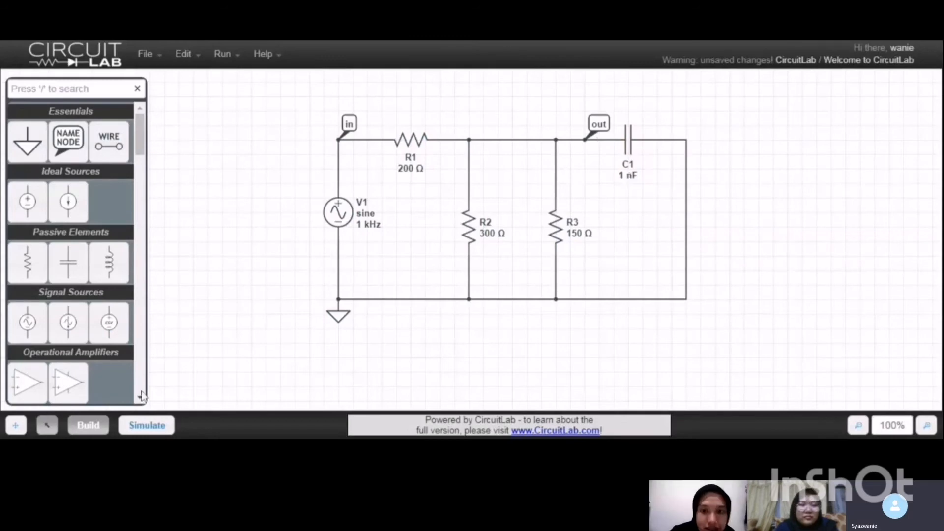
# Replace the V(out) output with V(in), plot it in a time-domain simulation with C1 at 1 nF, and hide the plot after viewing it.
pyautogui.click(146, 426)
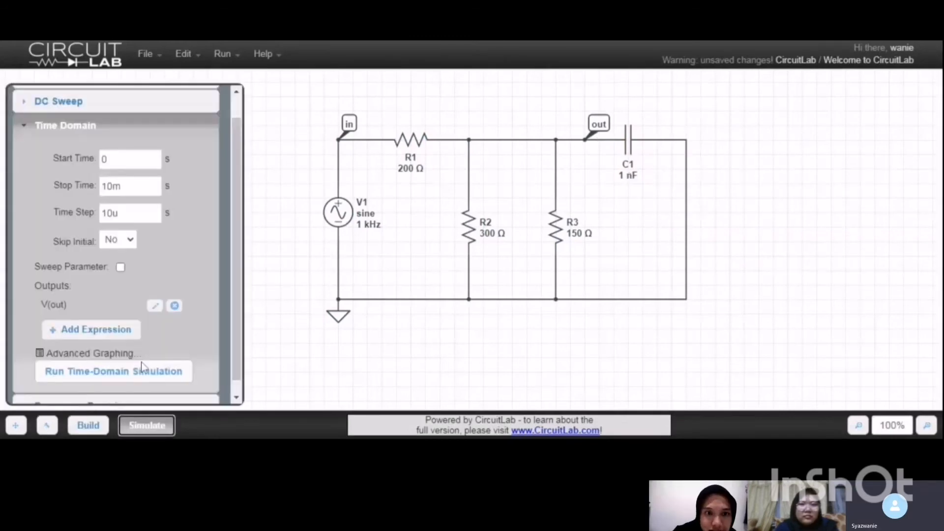
pyautogui.click(175, 306)
pyautogui.click(343, 142)
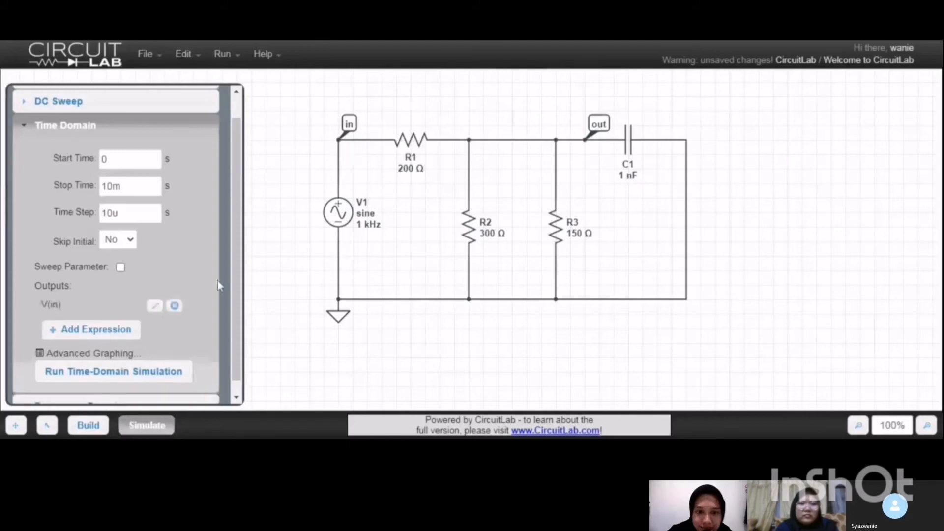
pyautogui.click(125, 373)
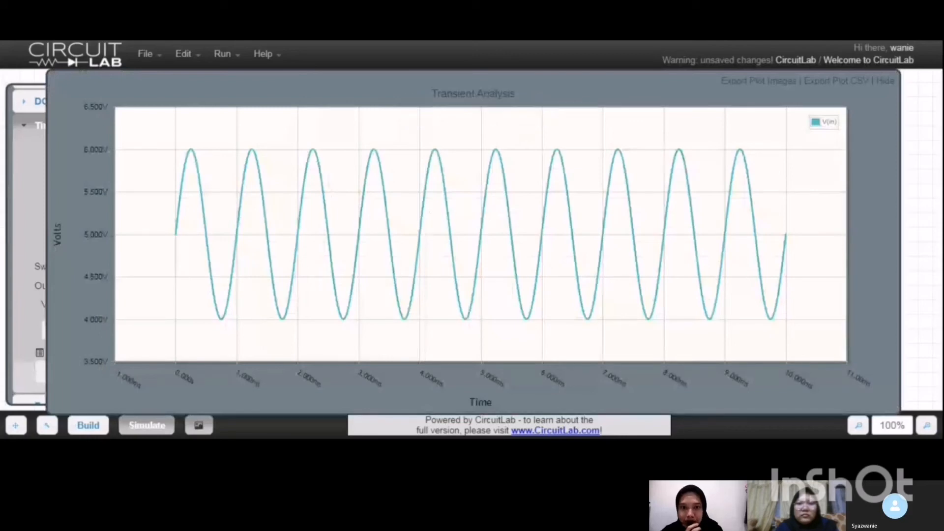
pyautogui.click(884, 82)
# Plot V(out) instead of V(in) in a time-domain simulation for the 1 nF capacitor, and hide the plot after viewing it.
pyautogui.click(174, 306)
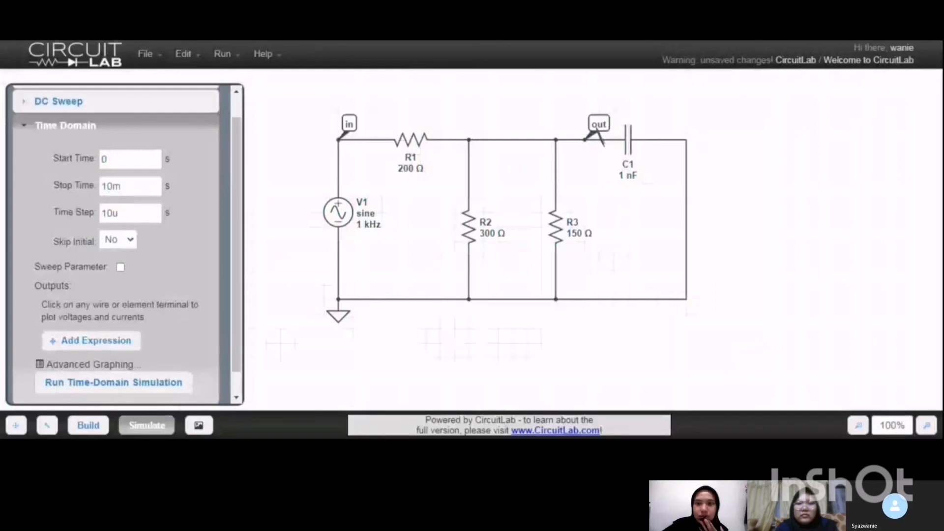
pyautogui.click(597, 132)
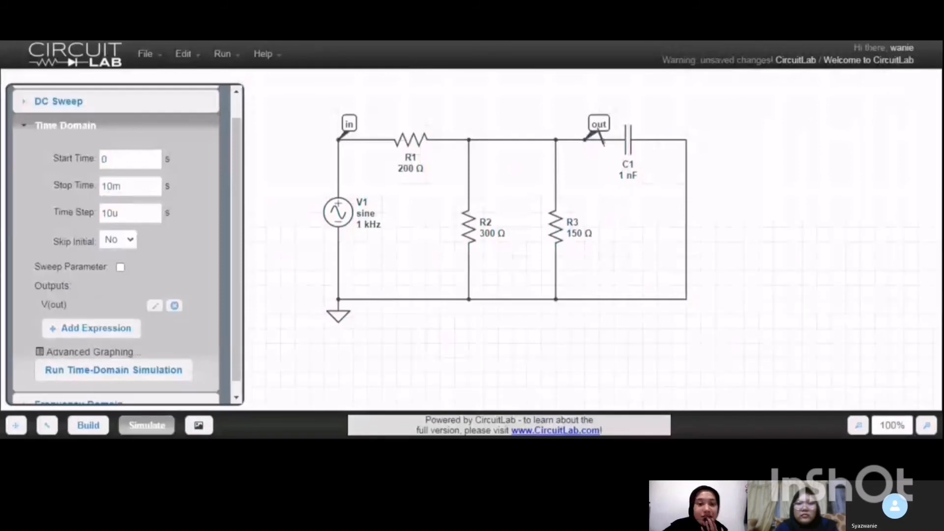
pyautogui.click(151, 378)
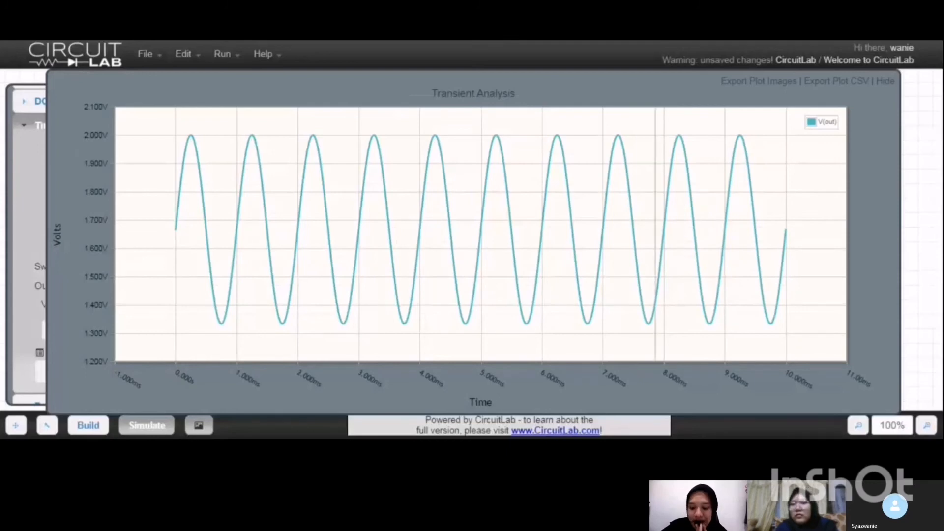
pyautogui.click(888, 81)
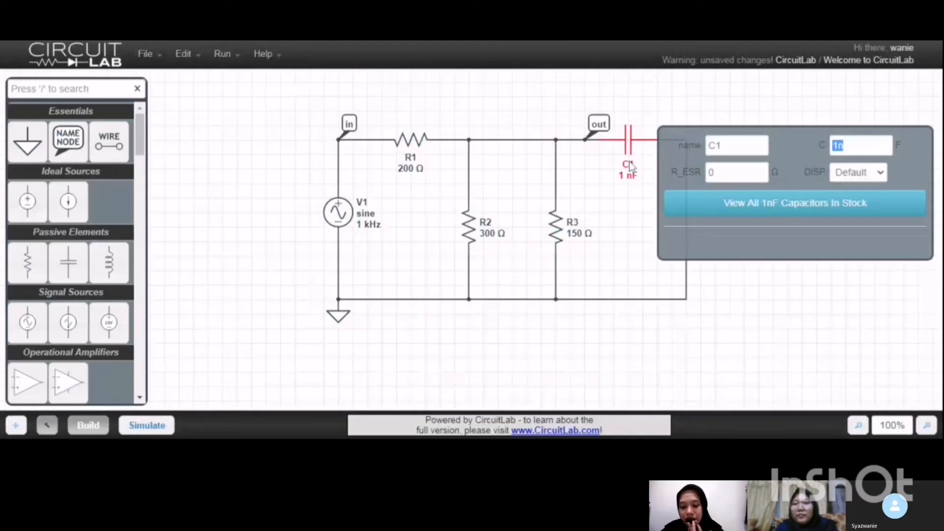
# Set capacitor C1's capacitance to 0.1 nF.
pyautogui.click(850, 146)
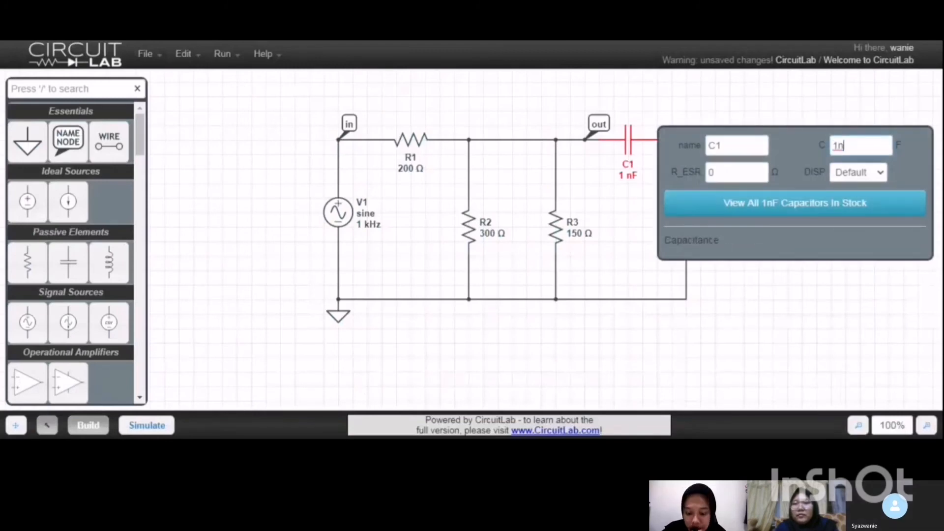
pyautogui.press('BackSpace')
pyautogui.press('BackSpace')
pyautogui.write('0.1')
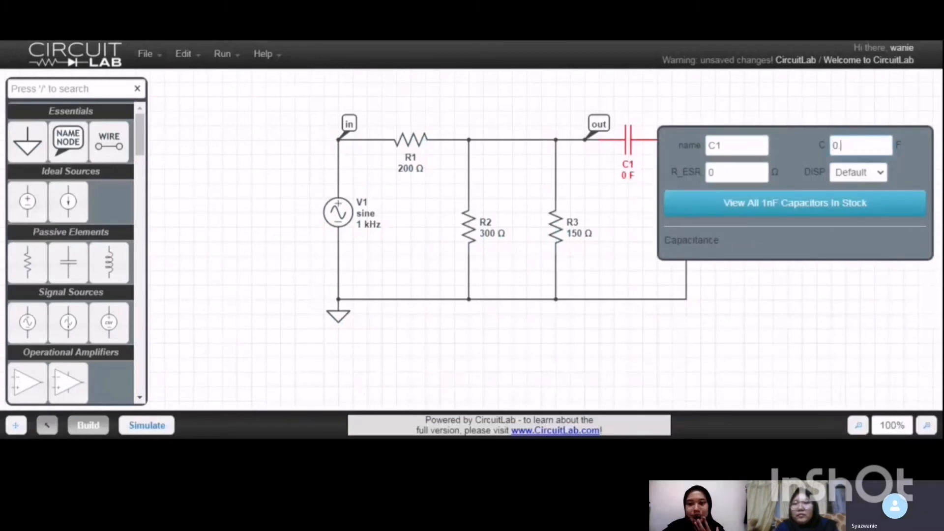
pyautogui.write('n')
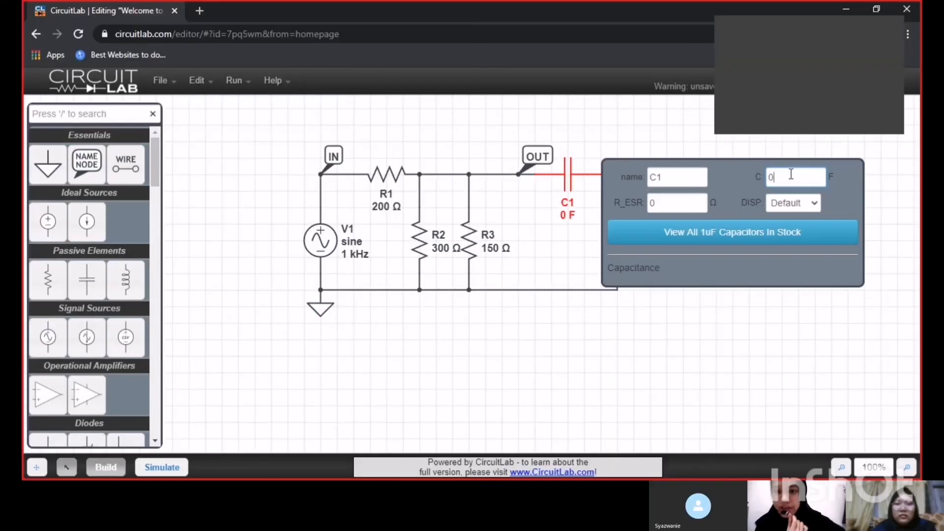
pyautogui.write('0.1')
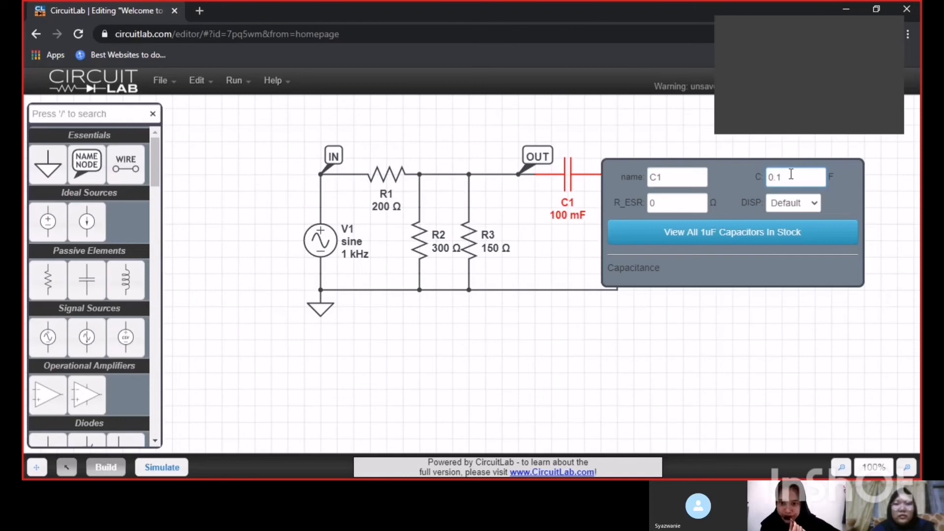
pyautogui.write('n')
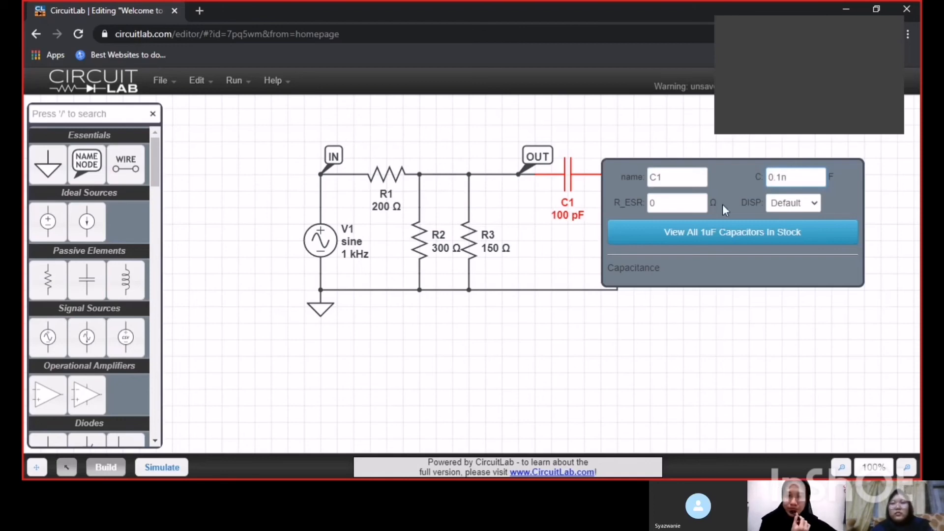
pyautogui.click(545, 322)
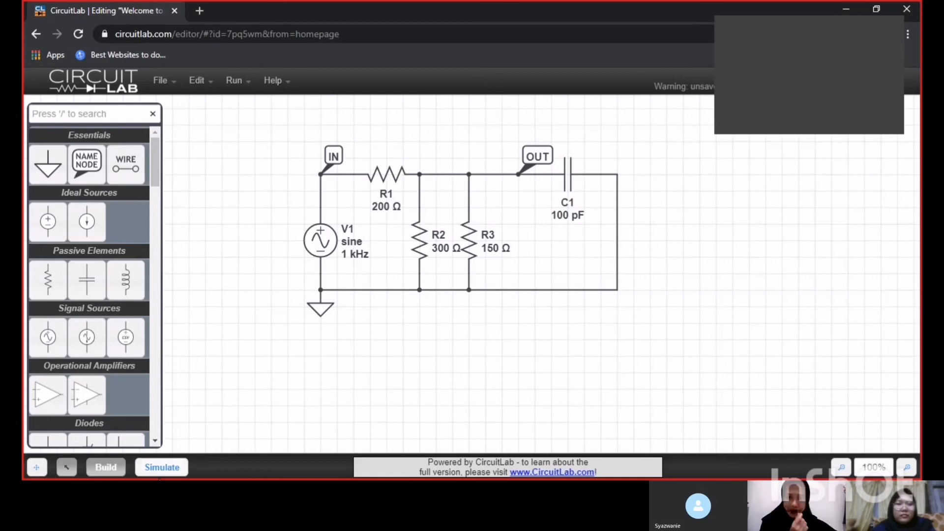
# Remove the default V(in), V(out) and I(D1.nA) outputs from the time-domain simulation setup.
pyautogui.click(162, 468)
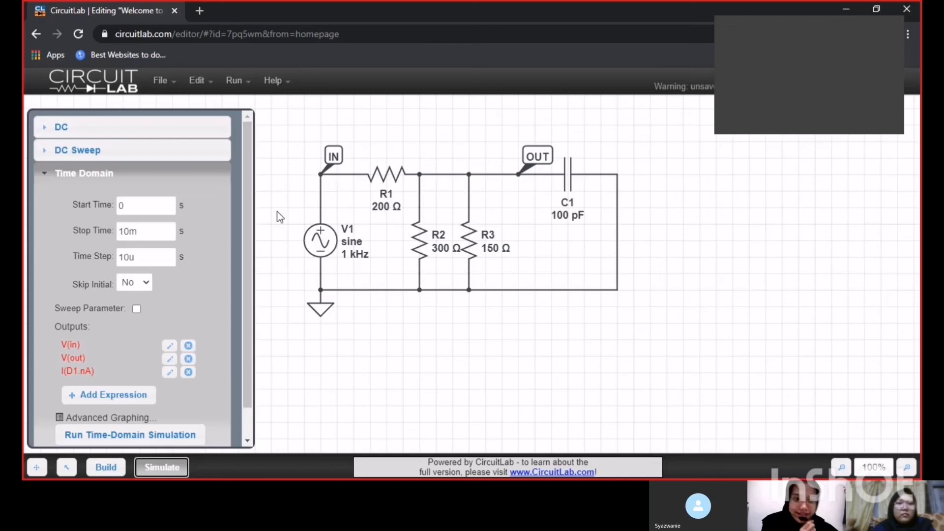
pyautogui.click(188, 346)
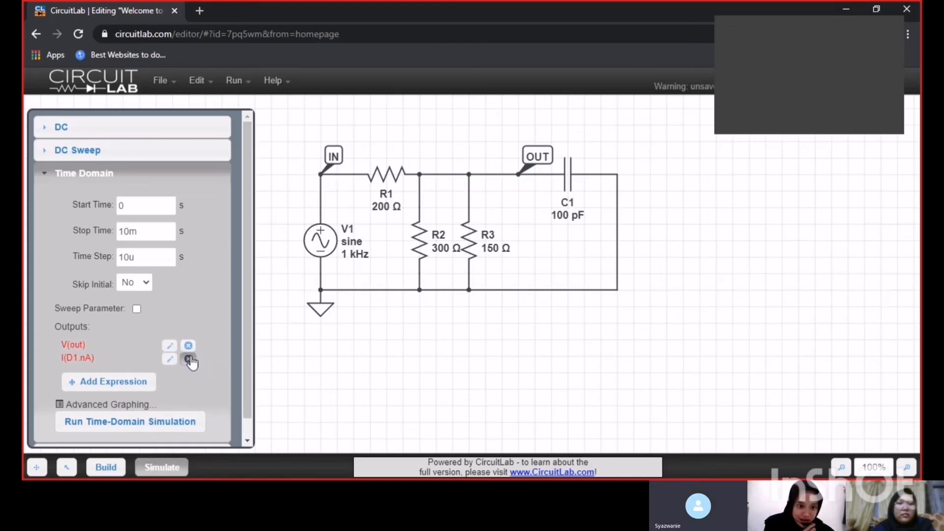
pyautogui.click(189, 359)
pyautogui.click(188, 346)
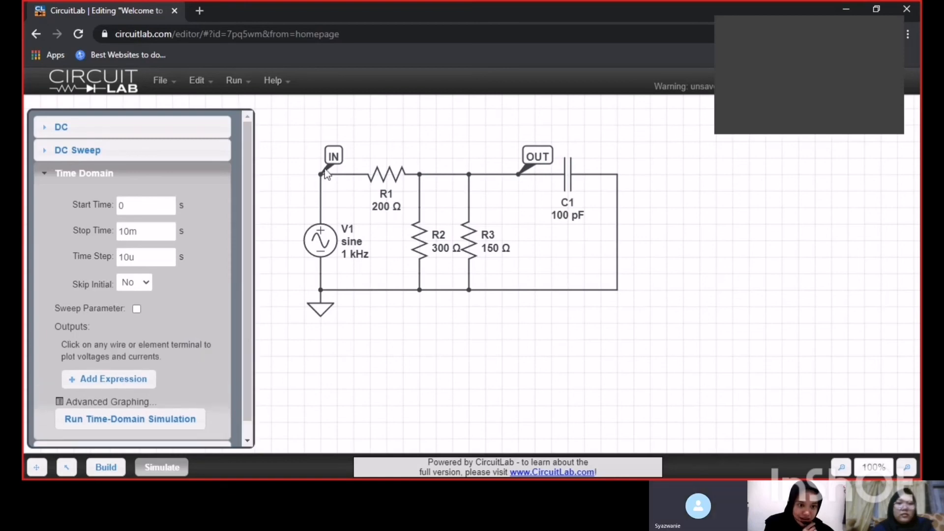
# Add the IN node voltage as an output, plot it in a time-domain simulation with C1 at 0.1 nF, and hide the plot after viewing it.
pyautogui.click(342, 157)
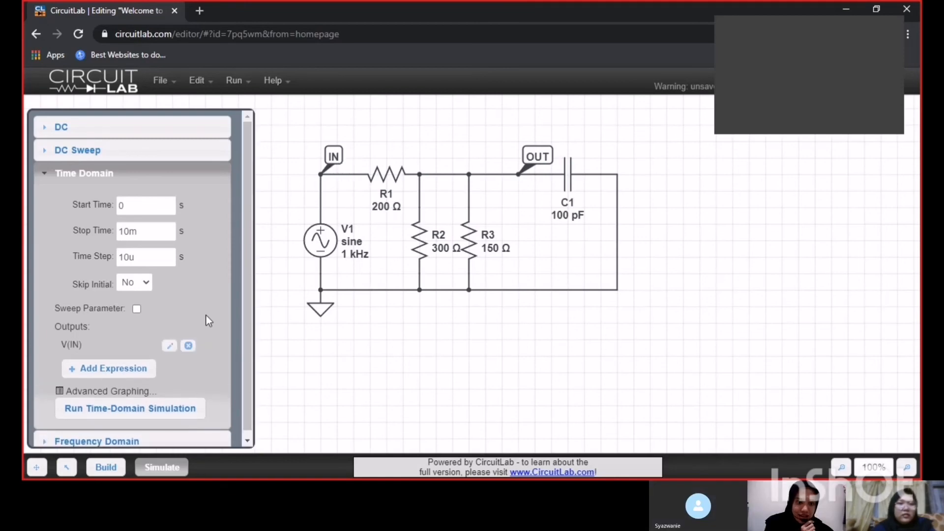
pyautogui.click(148, 411)
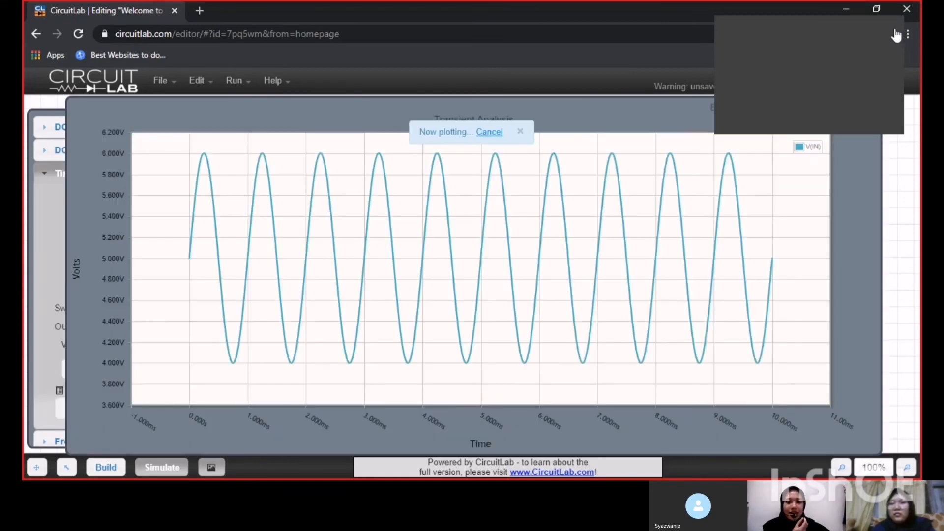
pyautogui.click(896, 36)
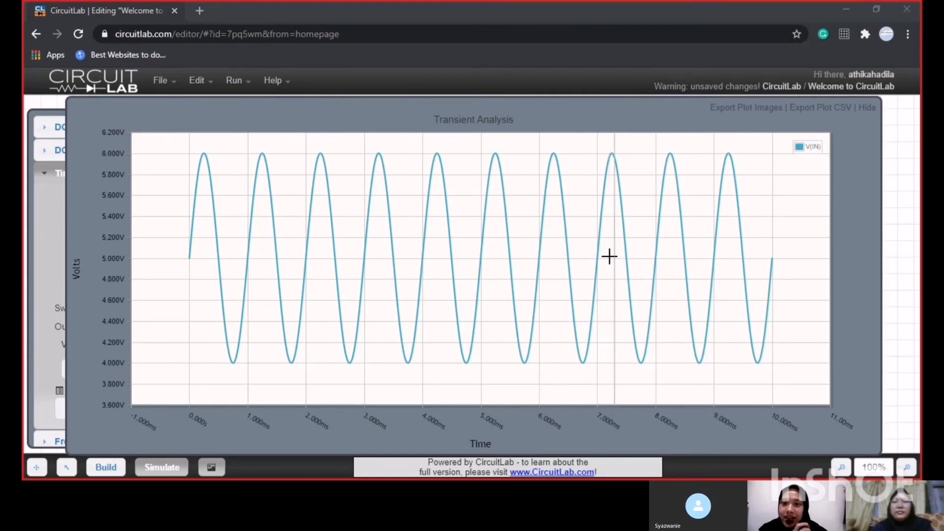
pyautogui.moveTo(452, 260)
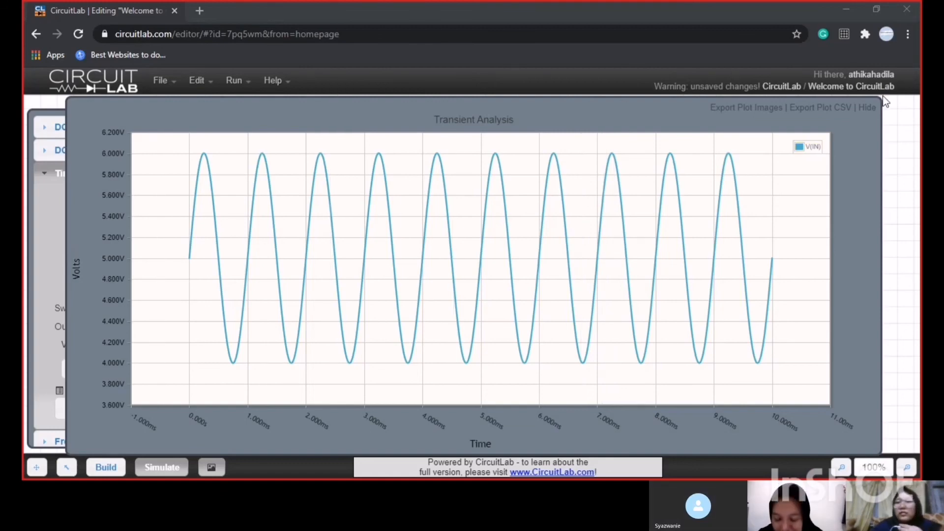
pyautogui.click(868, 107)
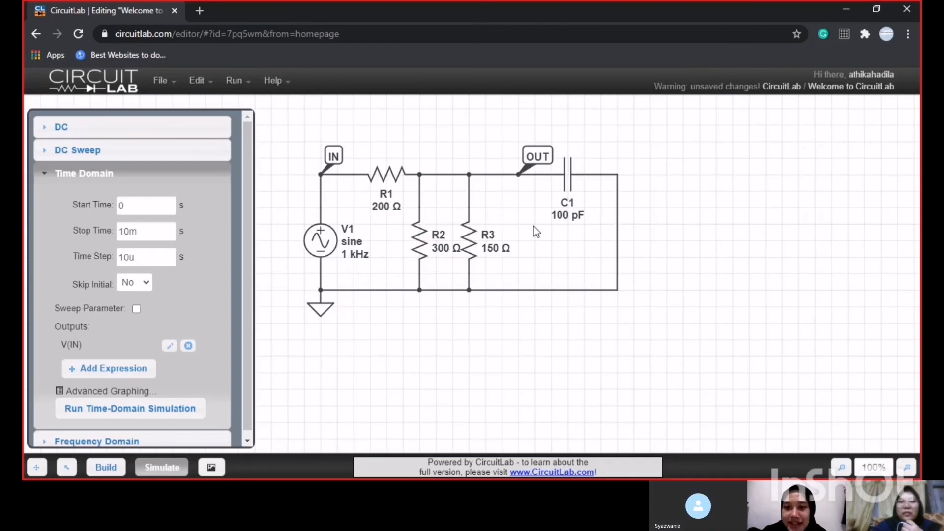
# Plot V(OUT) instead of V(IN) in a time-domain simulation for the 0.1 nF capacitor, and hide the plot after viewing it.
pyautogui.click(558, 174)
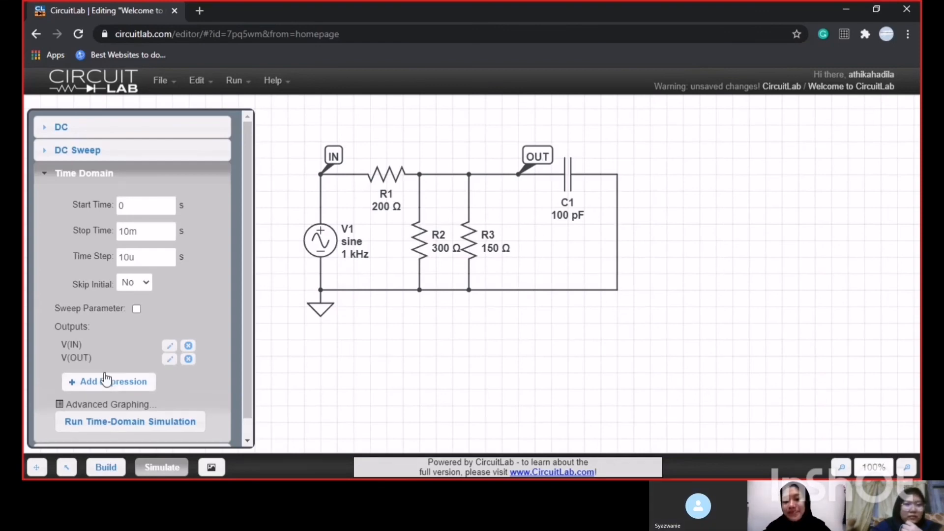
pyautogui.click(189, 347)
pyautogui.click(168, 408)
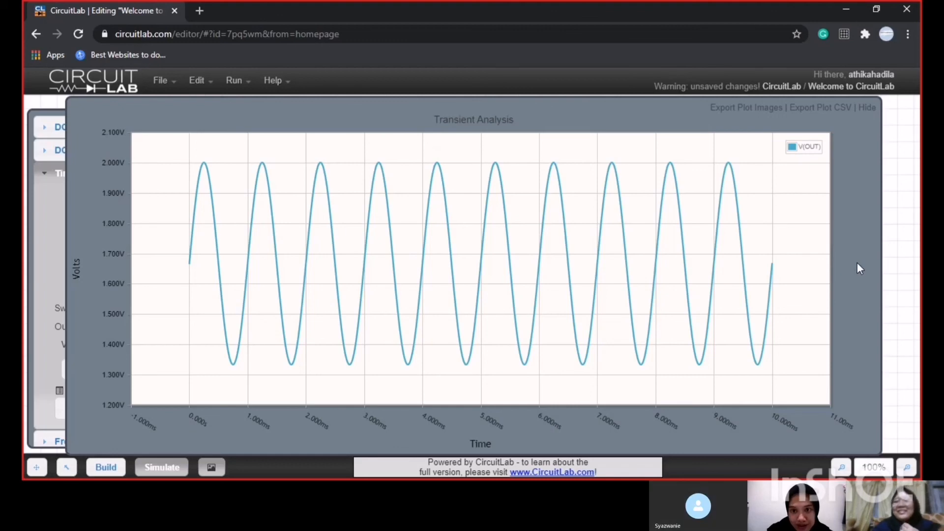
pyautogui.click(867, 108)
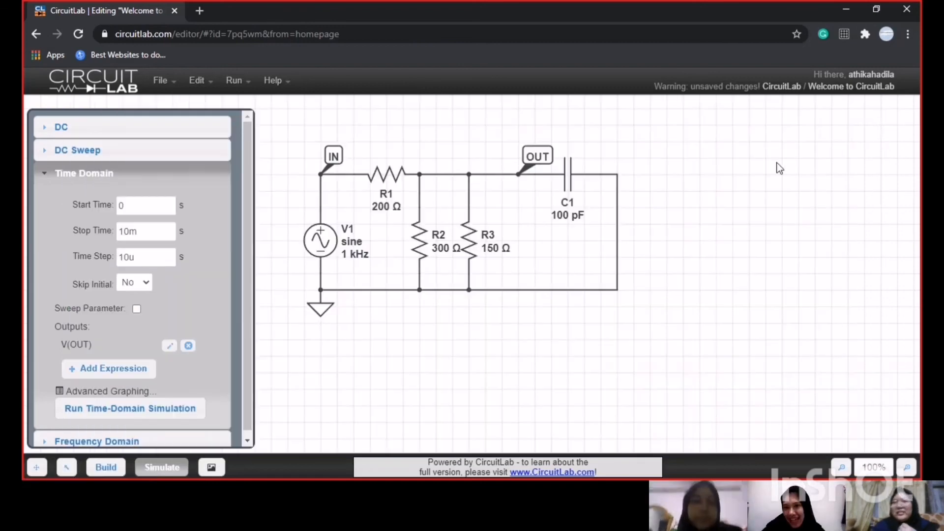